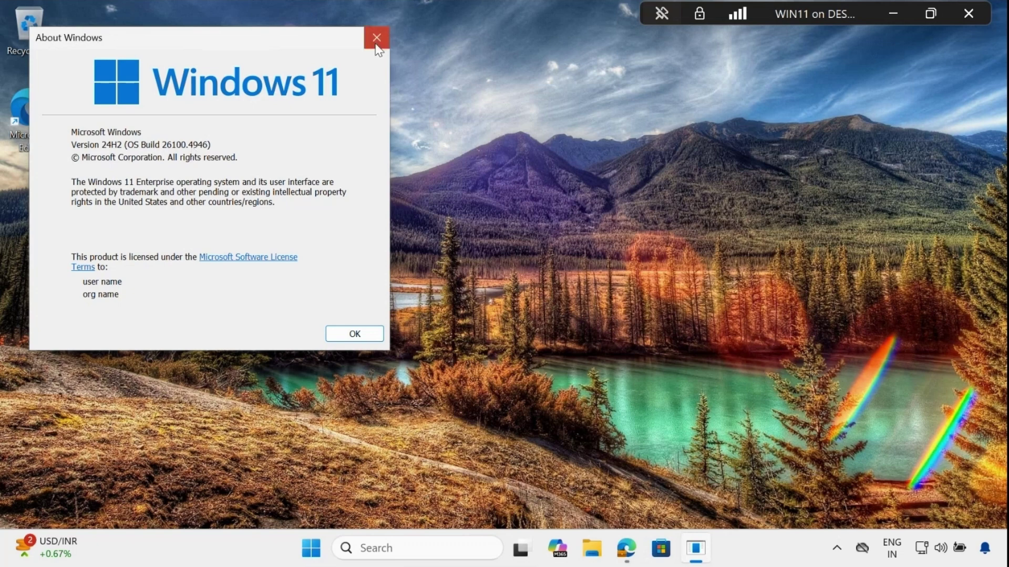
Open Settings > System > Recovery > Quick machine recovery, where both options show Off.
{"action": "left_click", "coordinate": [329, 549]}
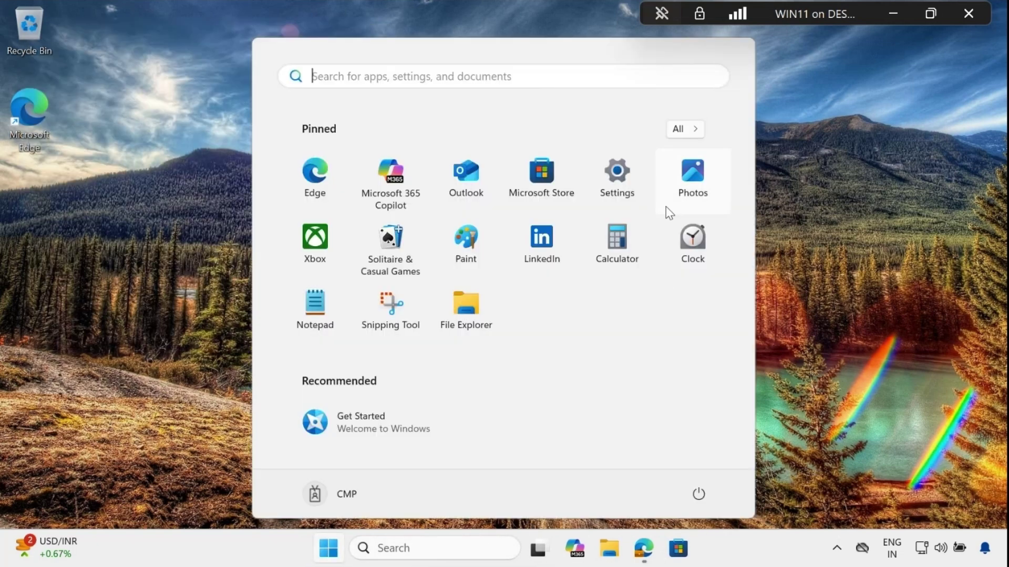
{"action": "left_click", "coordinate": [617, 193]}
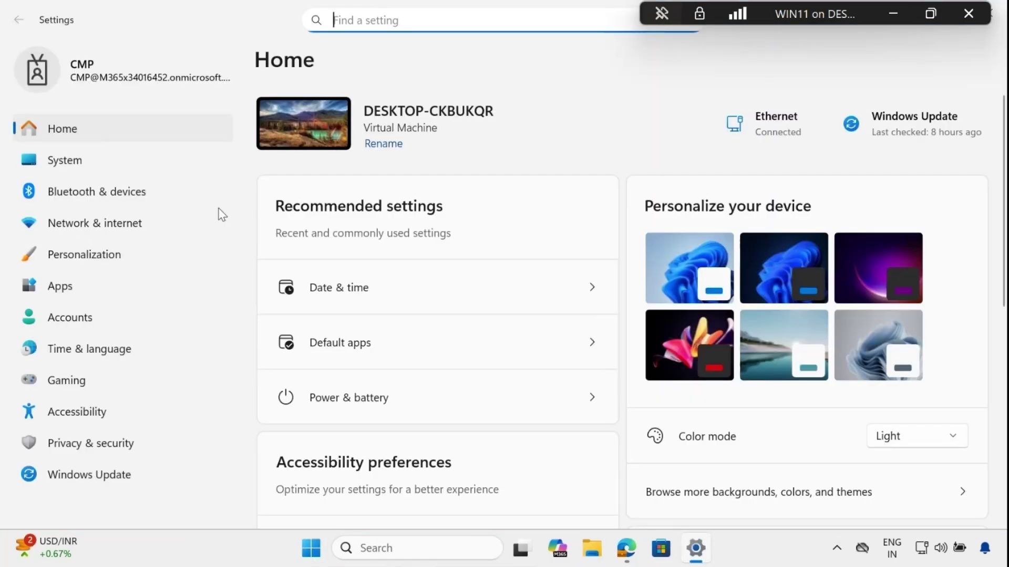
{"action": "left_click", "coordinate": [72, 166]}
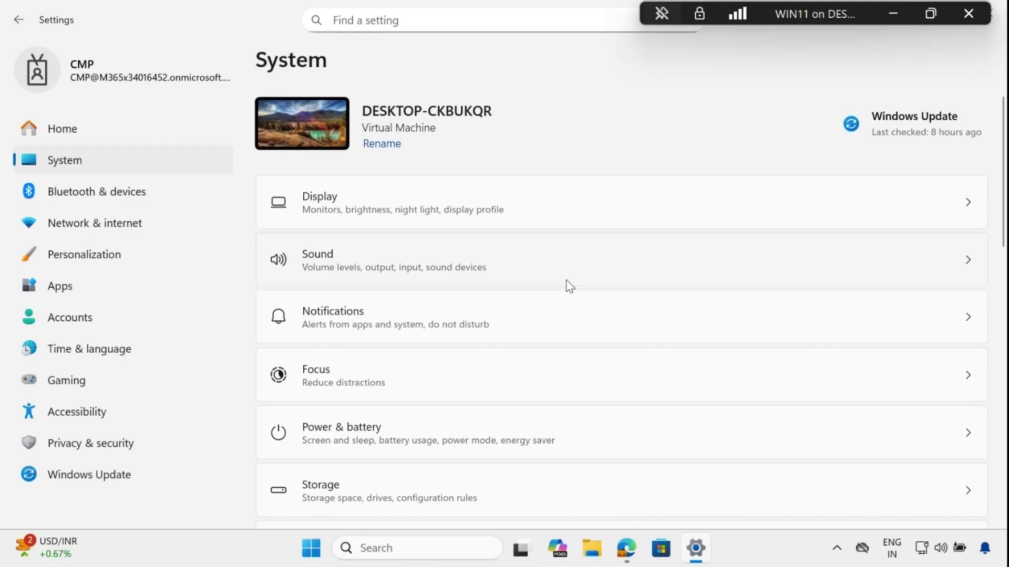
{"action": "scroll", "coordinate": [570, 286], "scroll_direction": "down", "scroll_amount": 10}
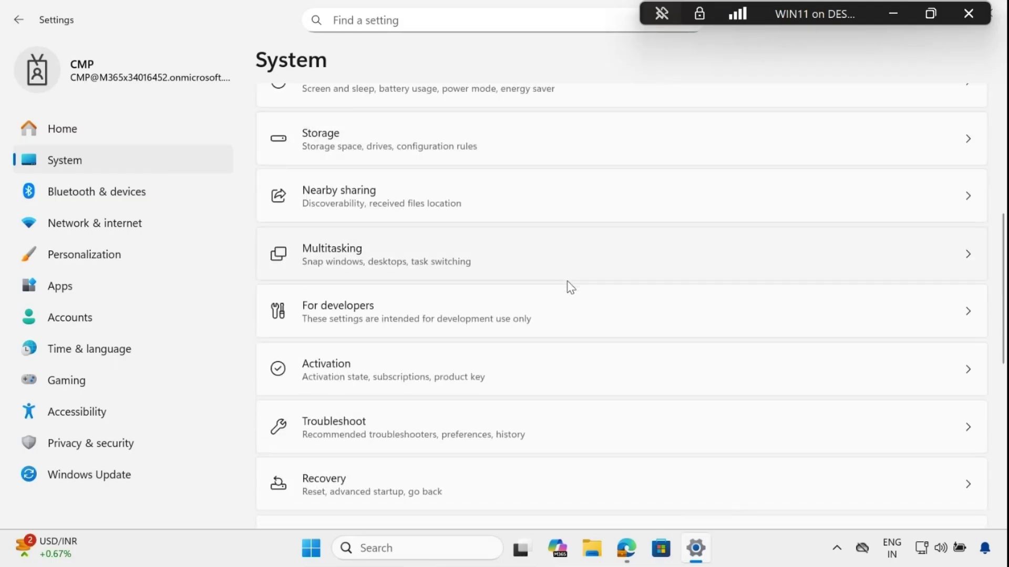
{"action": "left_click", "coordinate": [339, 308]}
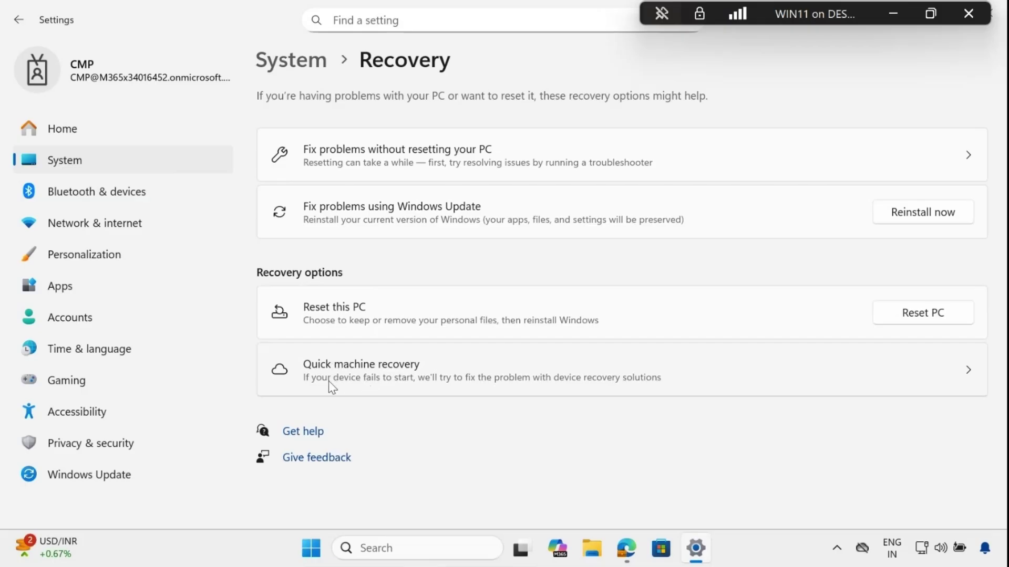
{"action": "left_click", "coordinate": [390, 367]}
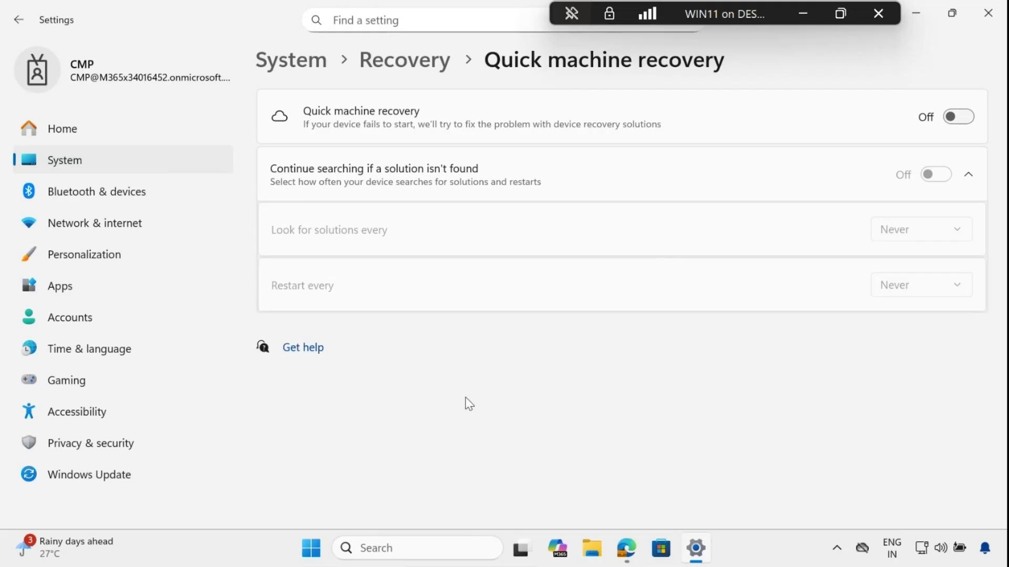
Search 'cmd' and launch Command Prompt as administrator, approving the UAC prompt.
{"action": "left_click", "coordinate": [392, 546]}
{"action": "type", "text": "cmd"}
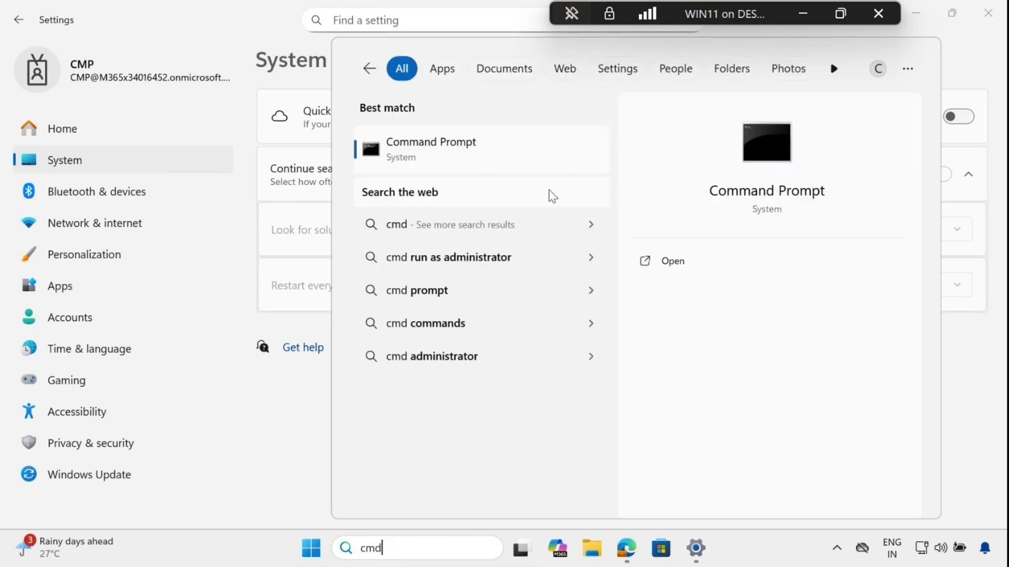
{"action": "right_click", "coordinate": [468, 165]}
{"action": "left_click", "coordinate": [521, 182]}
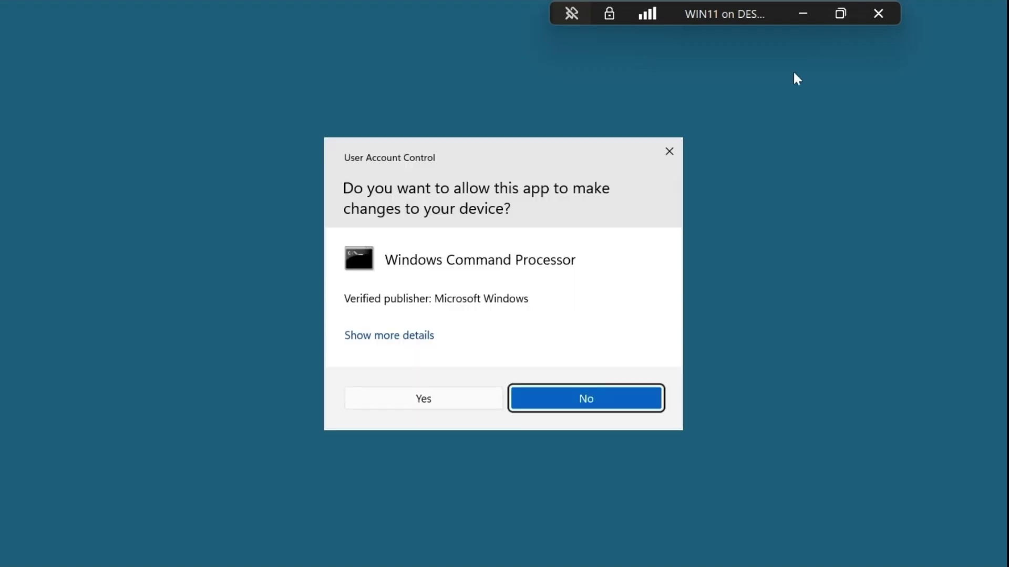
{"action": "left_click", "coordinate": [468, 406]}
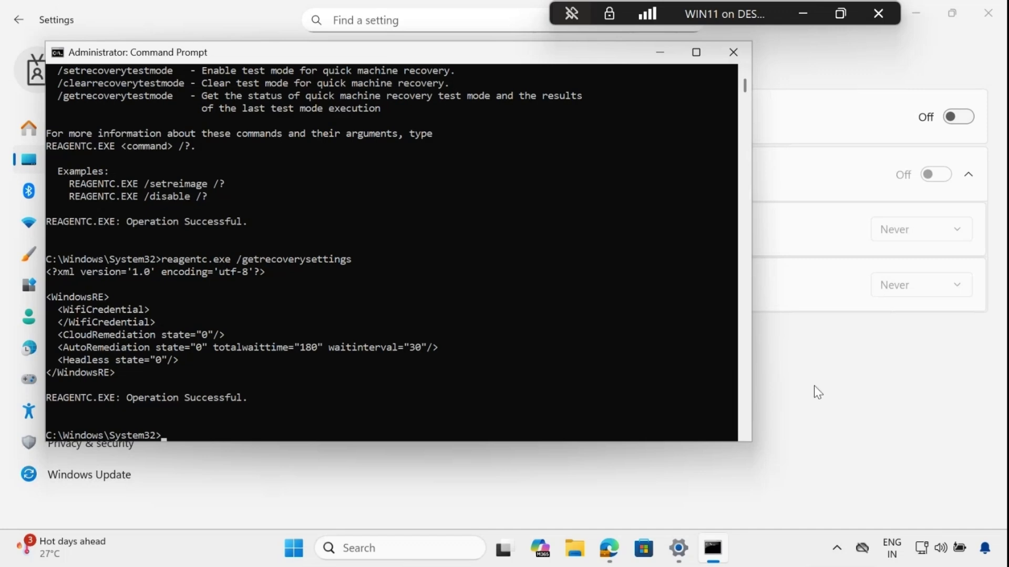
In Edge, go to Intune Devices > Windows > Configuration and expand the Create menu.
{"action": "left_click", "coordinate": [618, 556]}
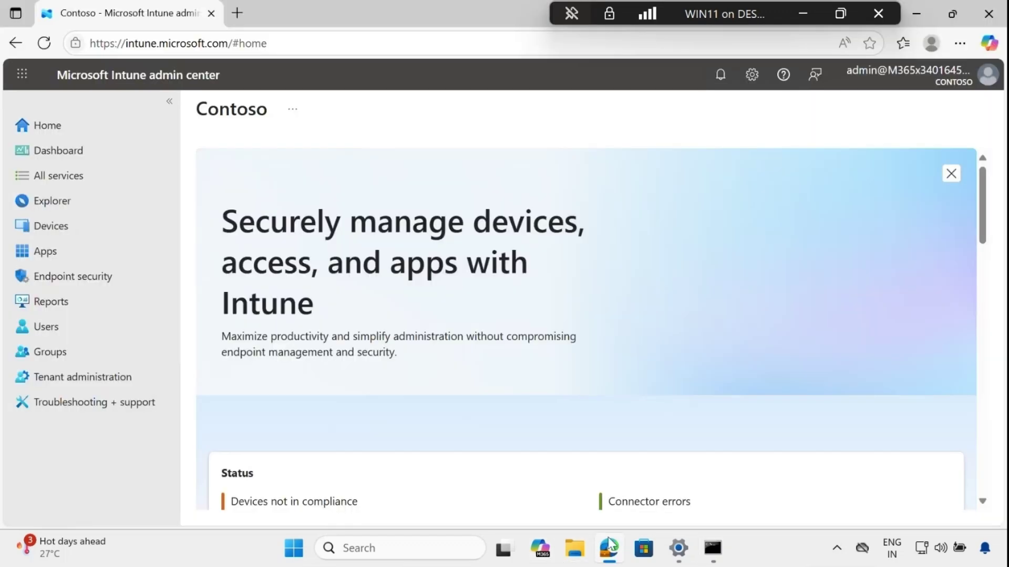
{"action": "left_click", "coordinate": [68, 235]}
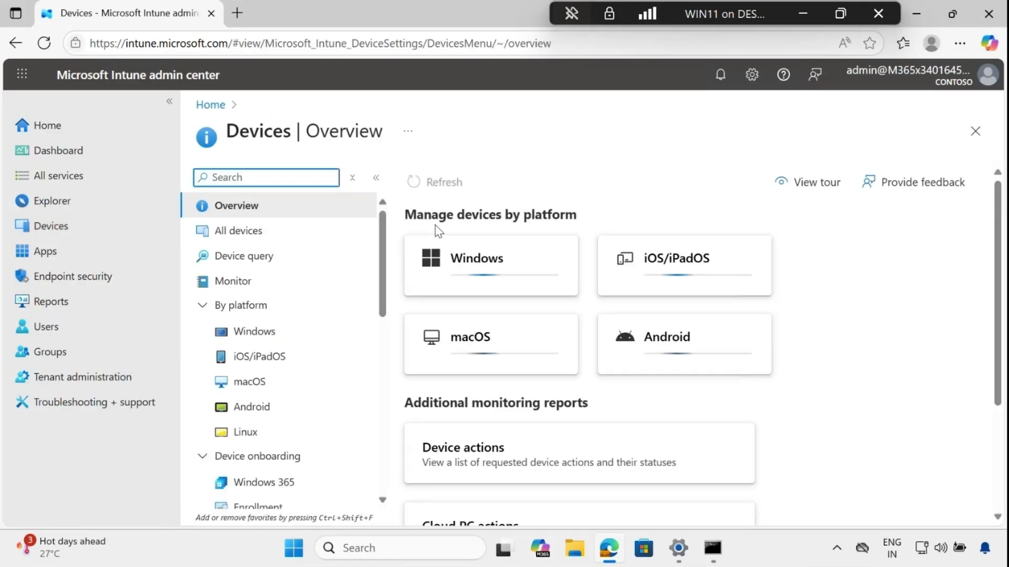
{"action": "left_click", "coordinate": [263, 333]}
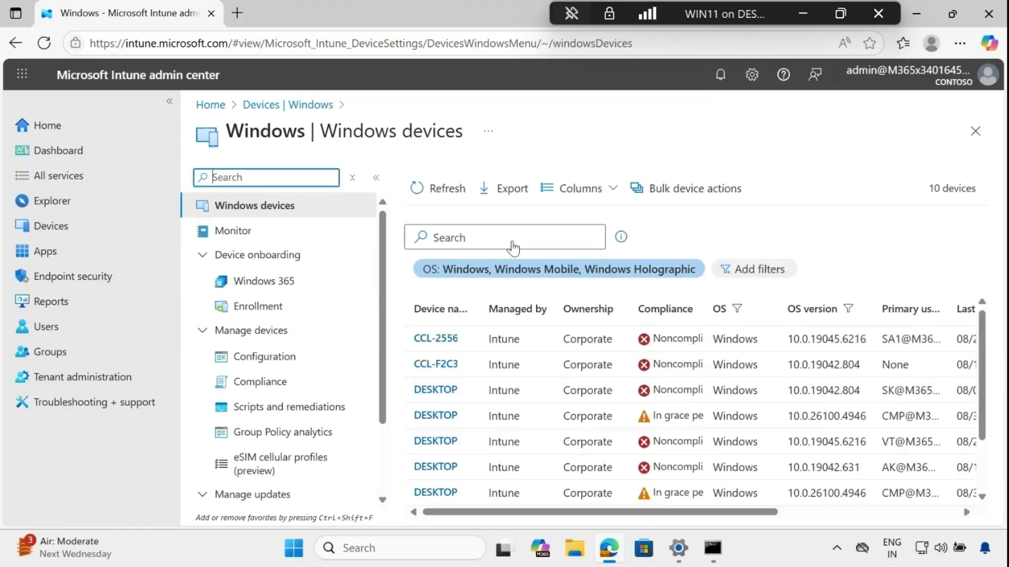
{"action": "left_click", "coordinate": [271, 361]}
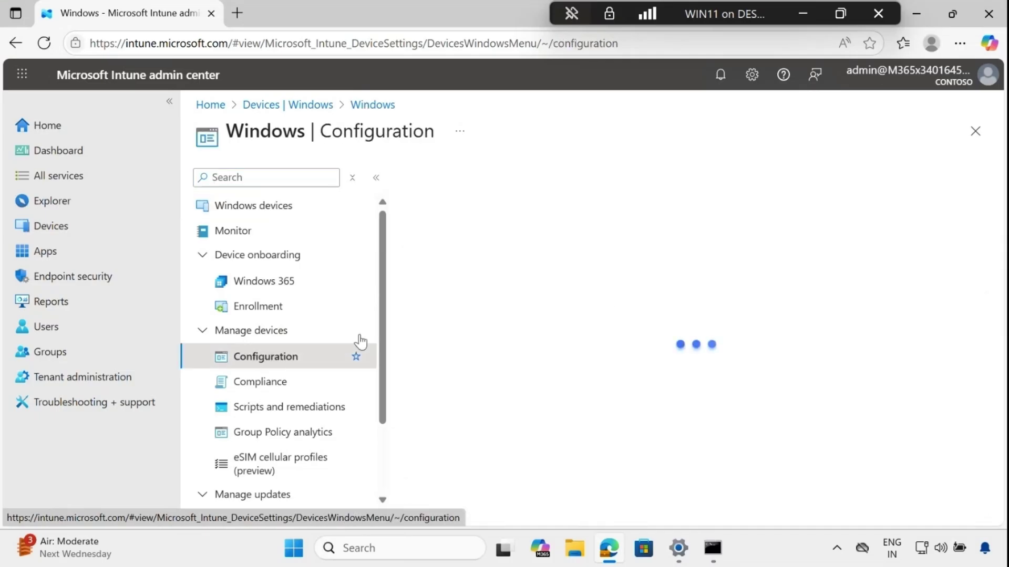
{"action": "left_click", "coordinate": [456, 249]}
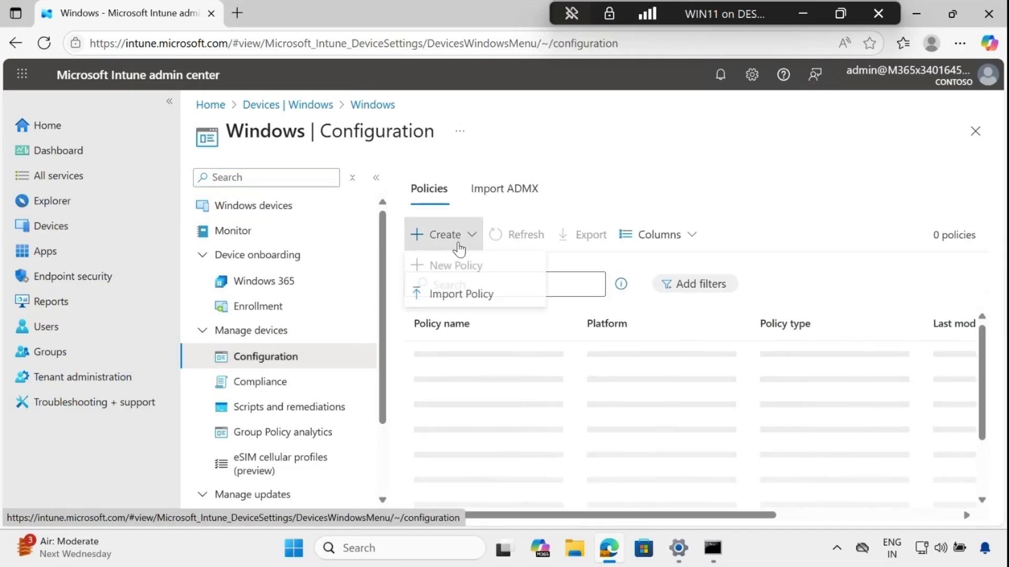
Create a new policy for Windows 10 and later using the Settings catalog profile type.
{"action": "left_click", "coordinate": [462, 269]}
{"action": "left_click", "coordinate": [621, 188]}
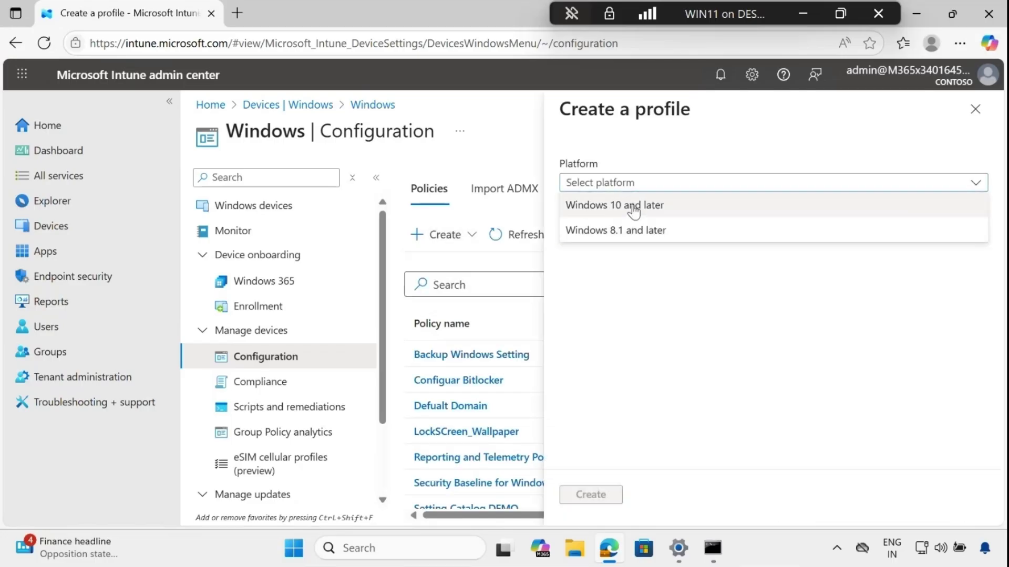
{"action": "left_click", "coordinate": [634, 209]}
{"action": "left_click", "coordinate": [636, 234]}
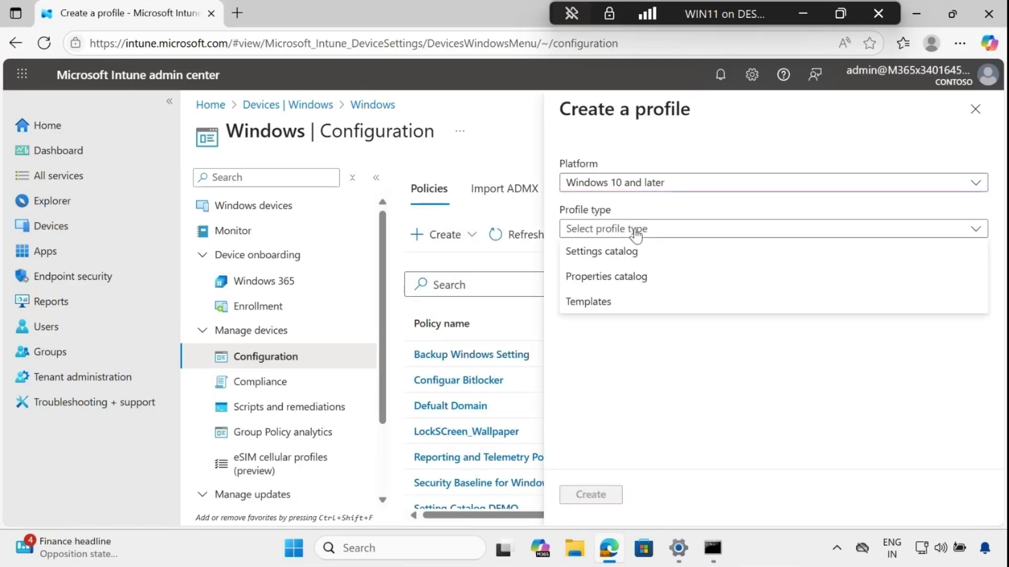
{"action": "left_click", "coordinate": [604, 251]}
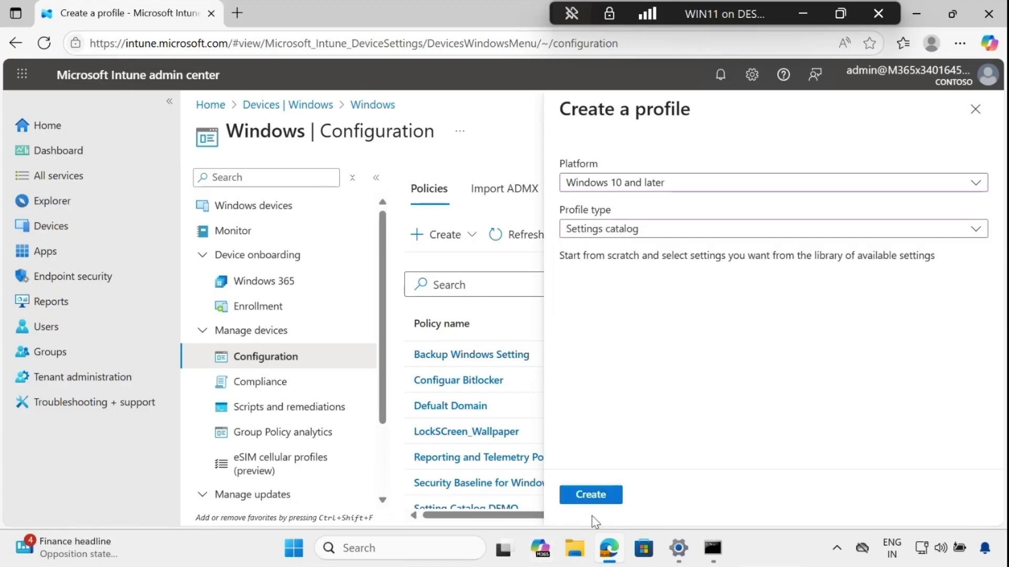
{"action": "left_click", "coordinate": [592, 498]}
Name and describe the profile 'Enable quick machine recovery' and continue to Configuration settings.
{"action": "left_click", "coordinate": [462, 223]}
{"action": "type", "text": "Enable quick machine recovery"}
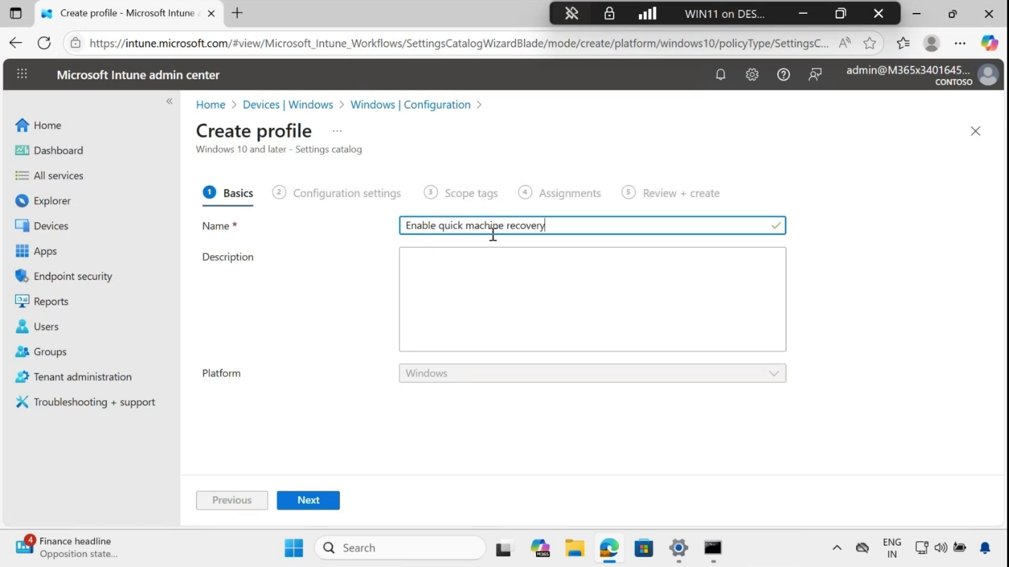
{"action": "left_click", "coordinate": [424, 288]}
{"action": "type", "text": "Enable quick machine recovery"}
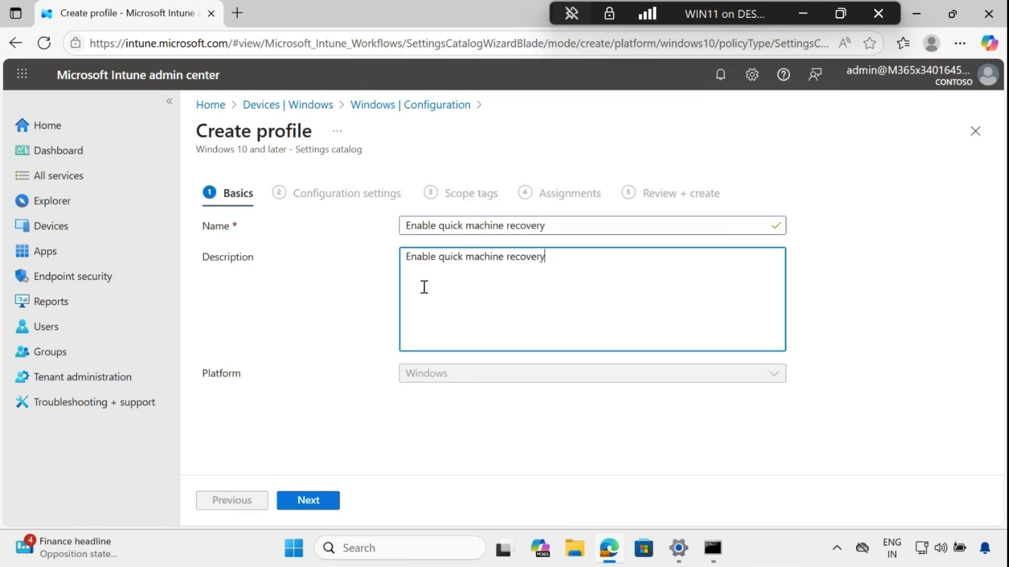
{"action": "left_click", "coordinate": [310, 501]}
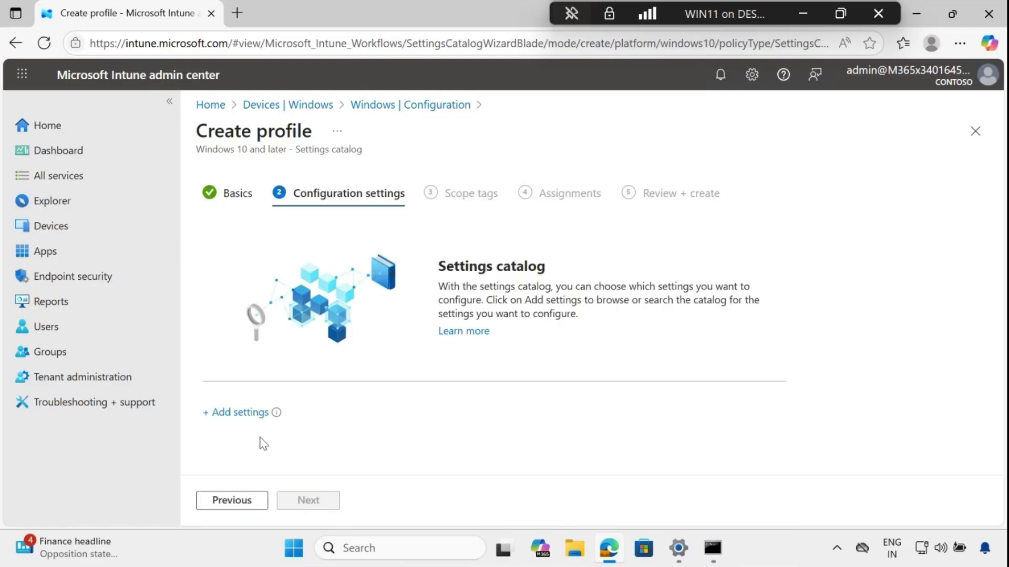
Search the settings catalog for Remote Remediation and add Enable Cloud Remediation with its sub-settings.
{"action": "left_click", "coordinate": [229, 415]}
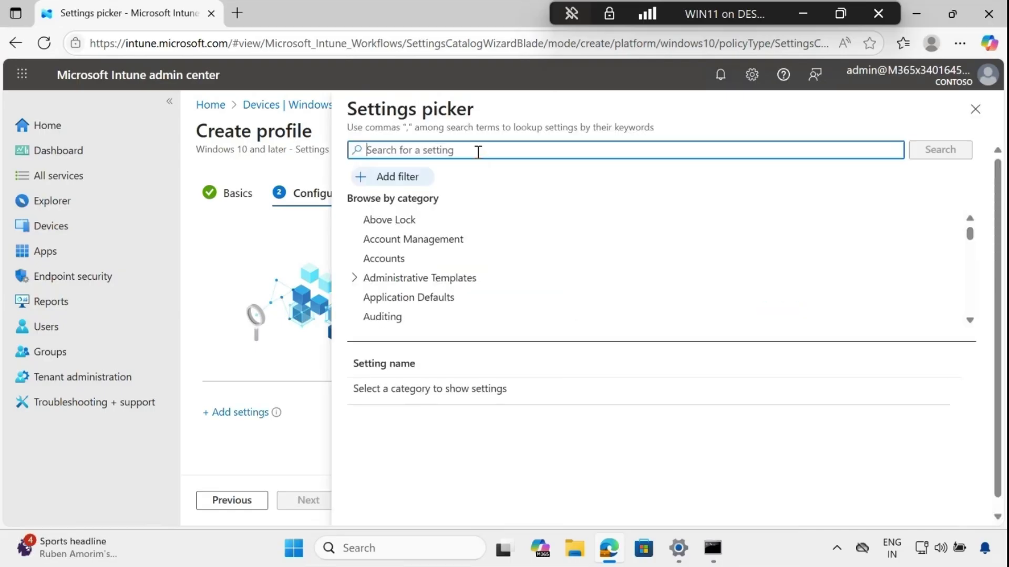
{"action": "type", "text": "Remote Remediation"}
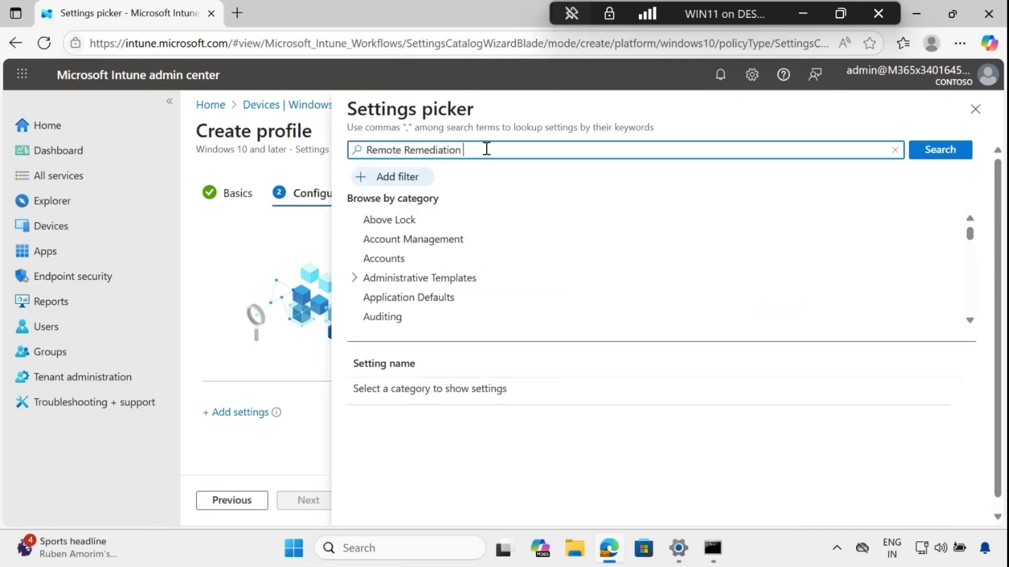
{"action": "left_click", "coordinate": [937, 151]}
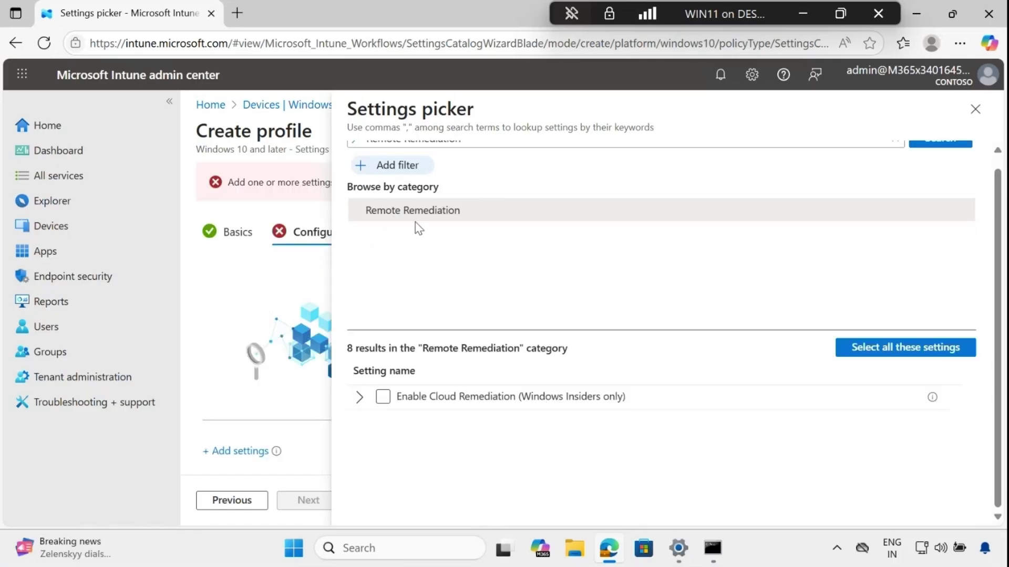
{"action": "left_click", "coordinate": [359, 398]}
{"action": "left_click", "coordinate": [383, 398]}
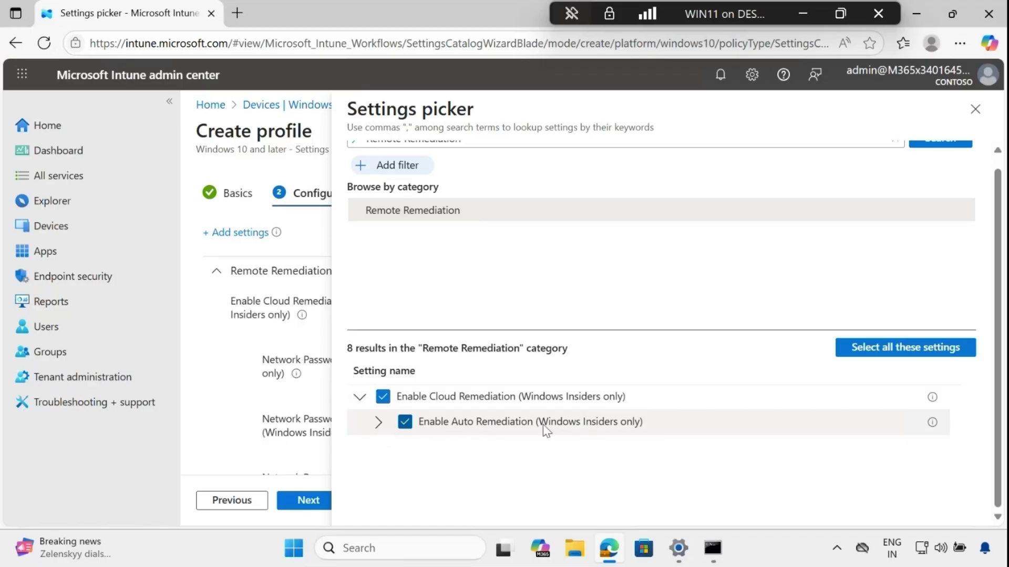
Uncheck Network Password, Encryption Store, Encryption Type and Network SSID, then close the picker.
{"action": "left_click", "coordinate": [380, 424]}
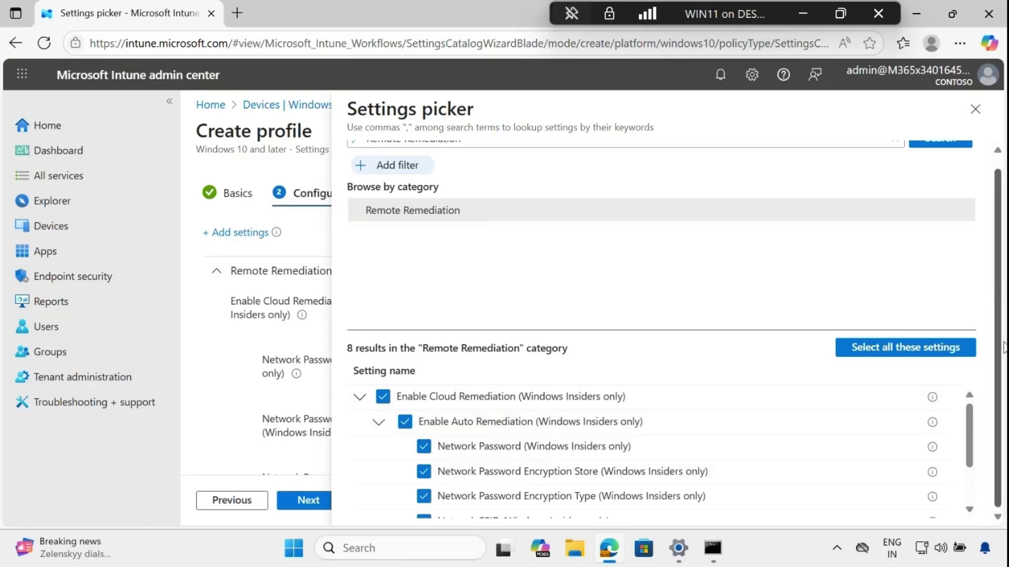
{"action": "scroll", "coordinate": [969, 421], "scroll_direction": "down", "scroll_amount": 1}
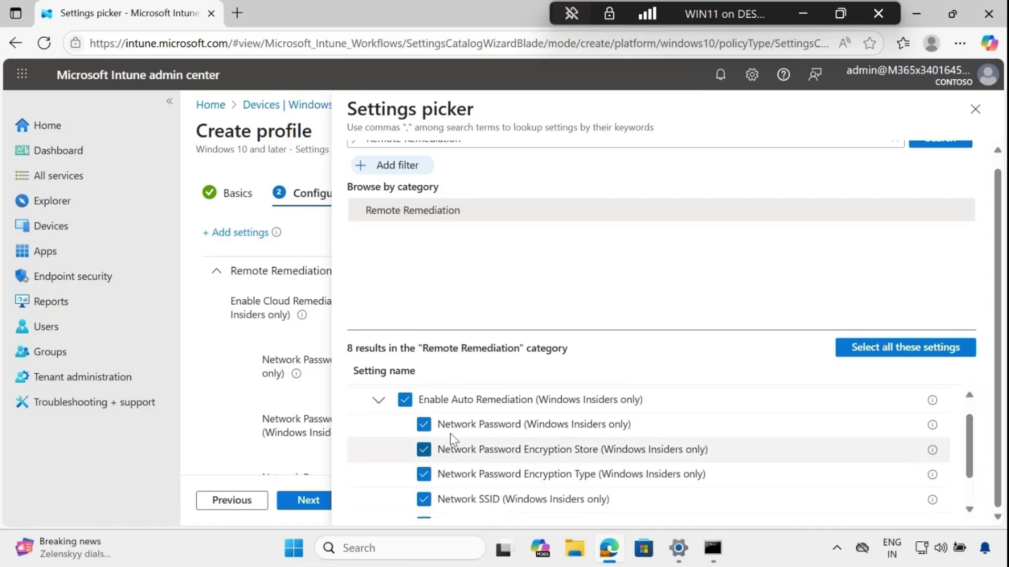
{"action": "left_click", "coordinate": [424, 425]}
{"action": "left_click", "coordinate": [424, 449]}
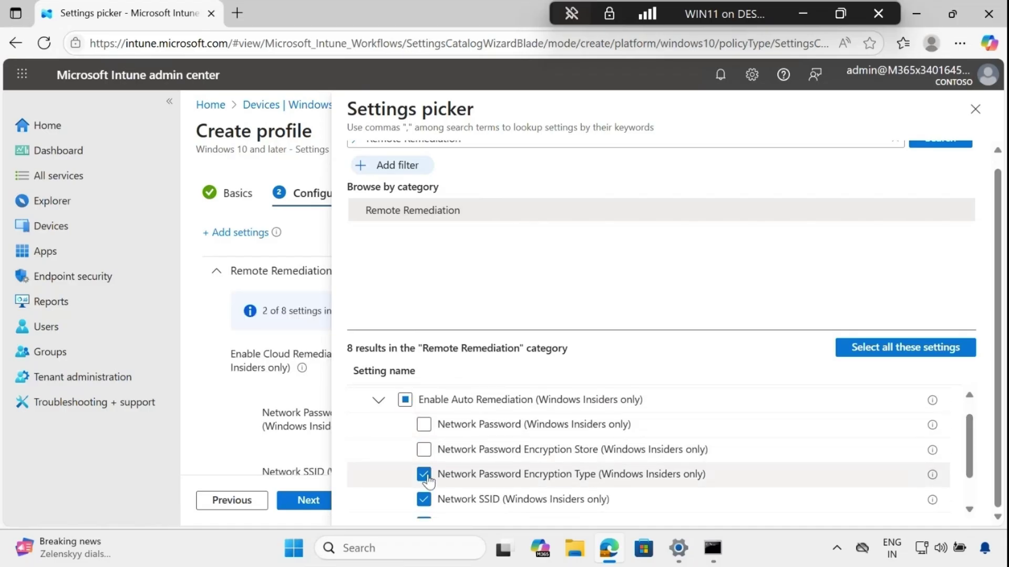
{"action": "left_click", "coordinate": [424, 474]}
{"action": "scroll", "coordinate": [961, 444], "scroll_direction": "down", "scroll_amount": 2}
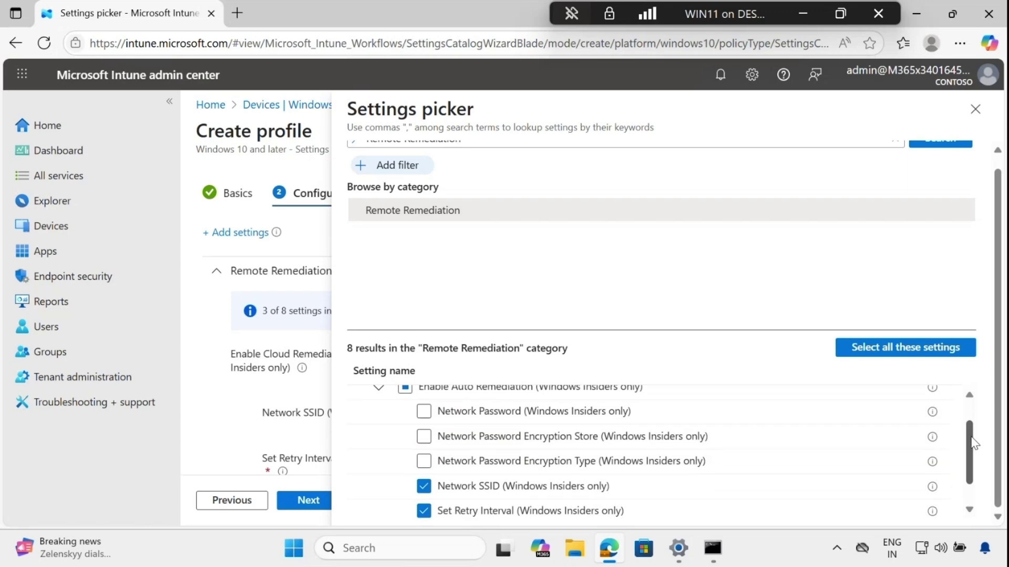
{"action": "left_click", "coordinate": [423, 454]}
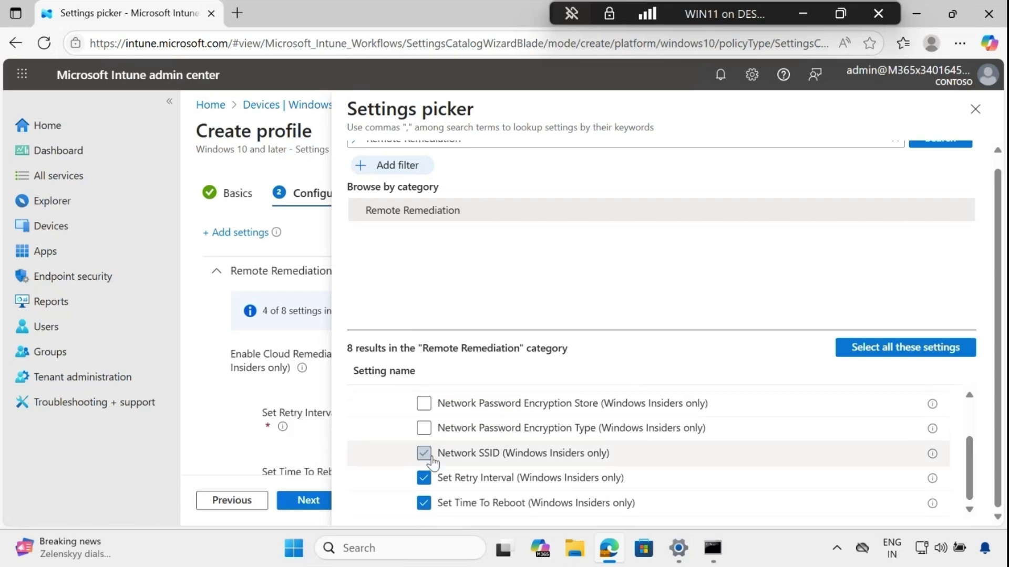
{"action": "left_click_drag", "start_coordinate": [973, 475], "coordinate": [451, 488]}
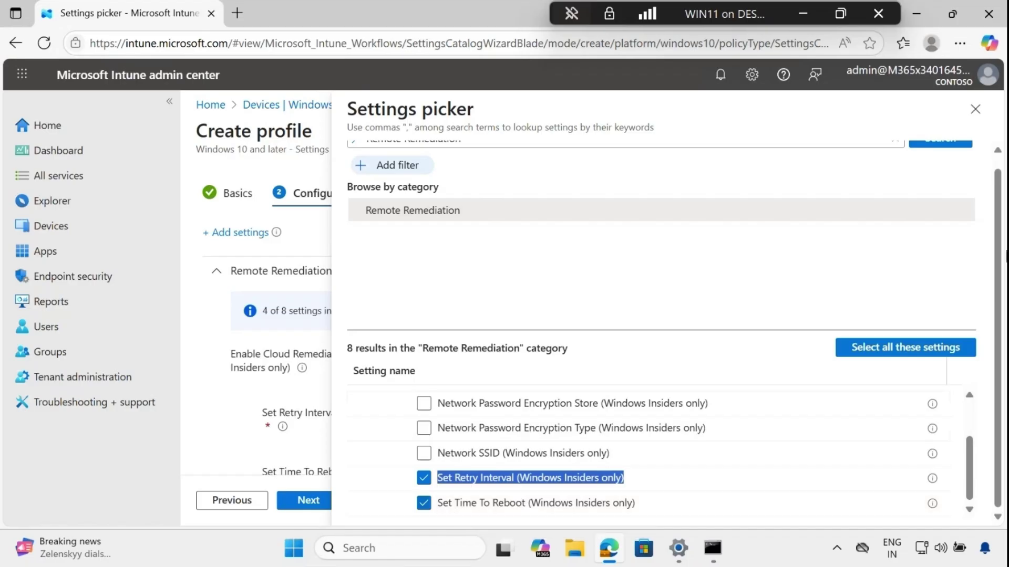
{"action": "key", "text": "Escape"}
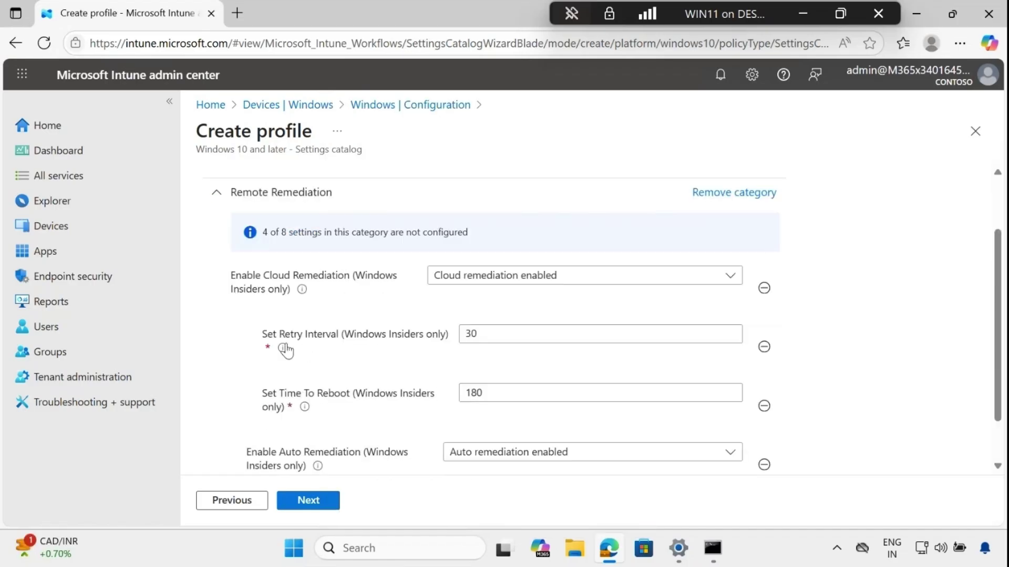
Confirm retry interval stays 30 and time to reboot stays 180.
{"action": "left_click", "coordinate": [475, 334]}
{"action": "left_click_drag", "start_coordinate": [475, 334], "coordinate": [465, 336]}
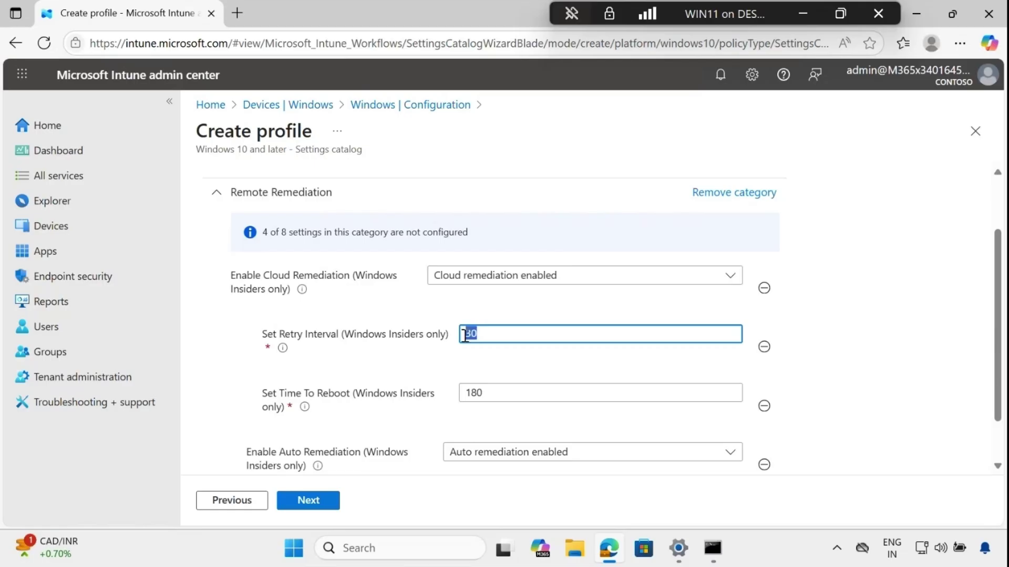
{"action": "left_click", "coordinate": [927, 344]}
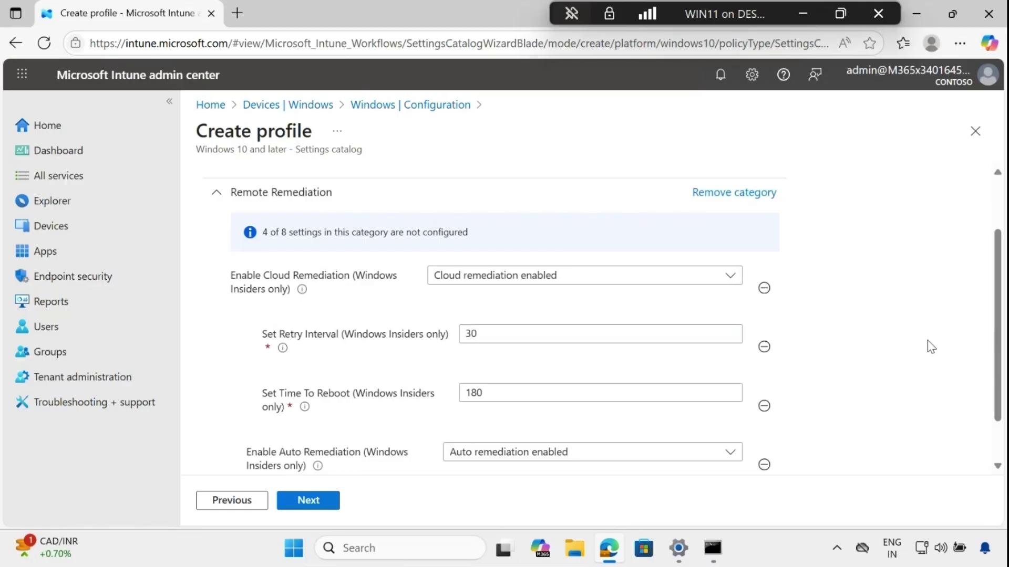
{"action": "scroll", "coordinate": [928, 342], "scroll_direction": "down", "scroll_amount": 1}
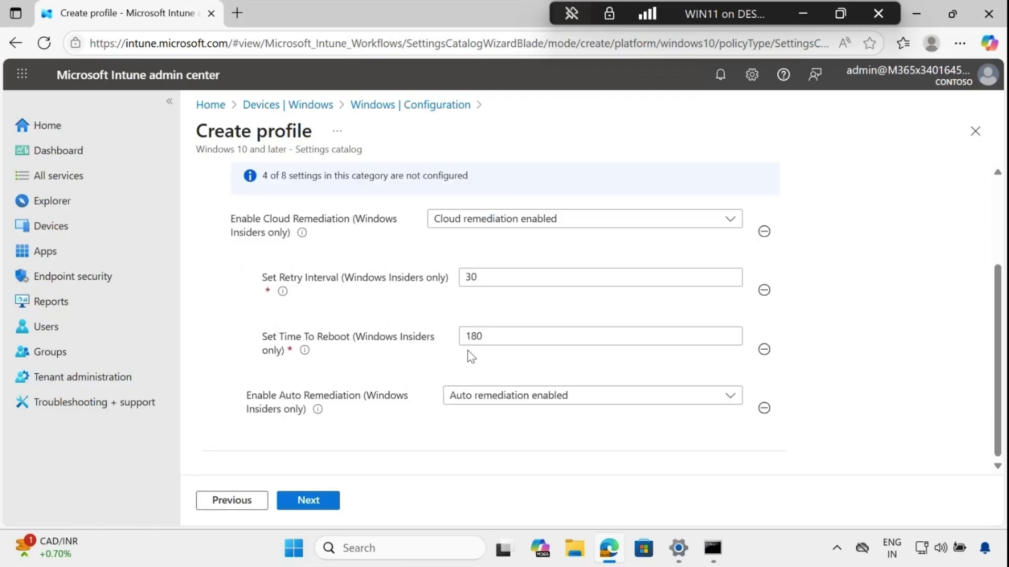
{"action": "left_click_drag", "start_coordinate": [495, 338], "coordinate": [465, 337]}
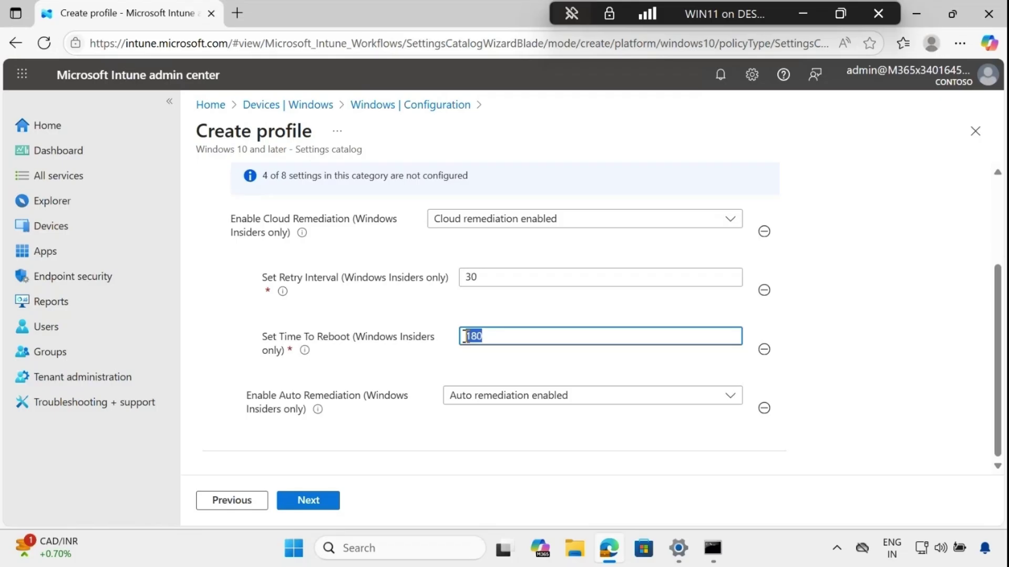
{"action": "left_click", "coordinate": [601, 374]}
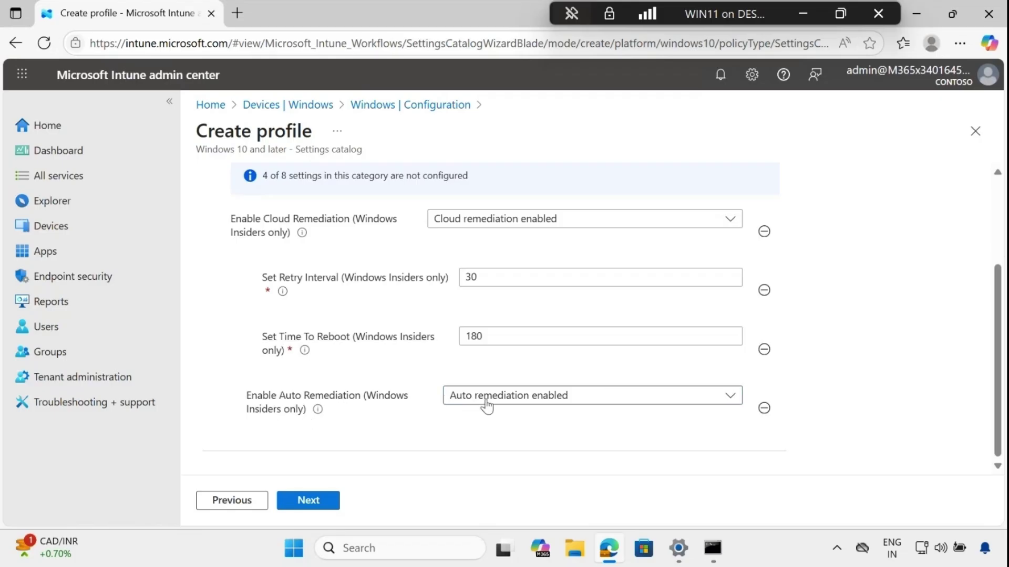
Keep auto and cloud remediation enabled and continue past configuration settings.
{"action": "left_click", "coordinate": [538, 403]}
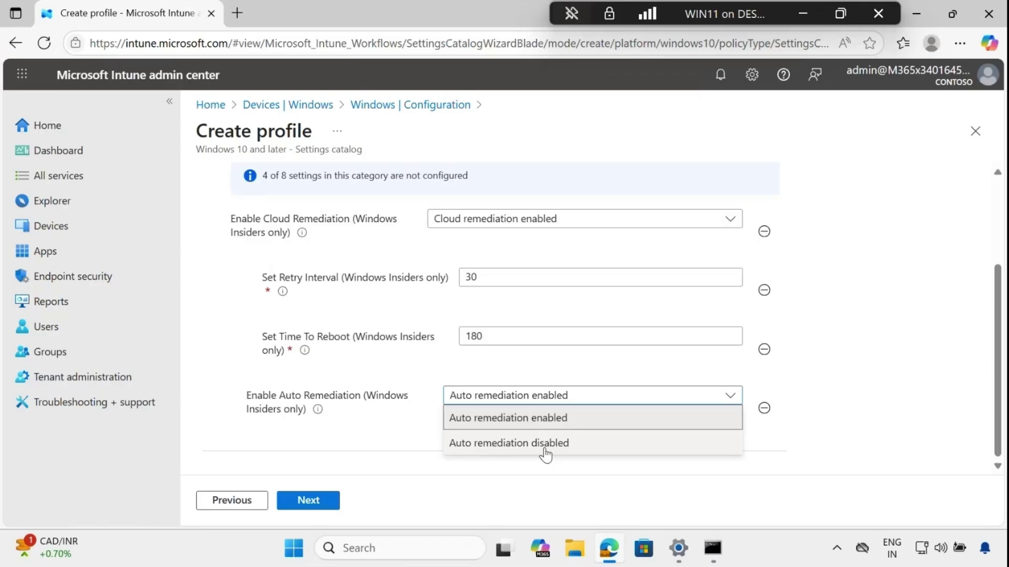
{"action": "left_click", "coordinate": [826, 394]}
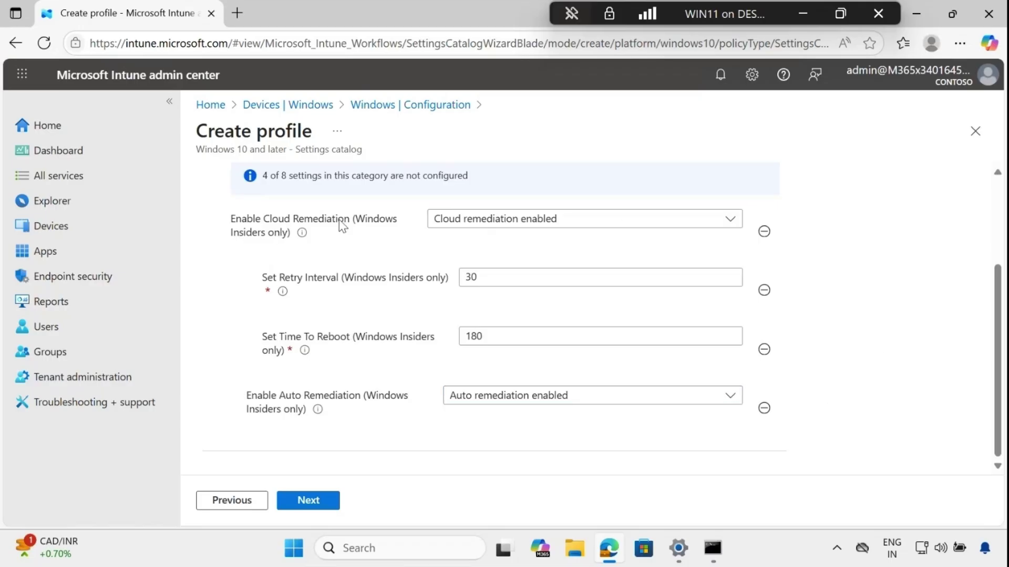
{"action": "left_click", "coordinate": [505, 220]}
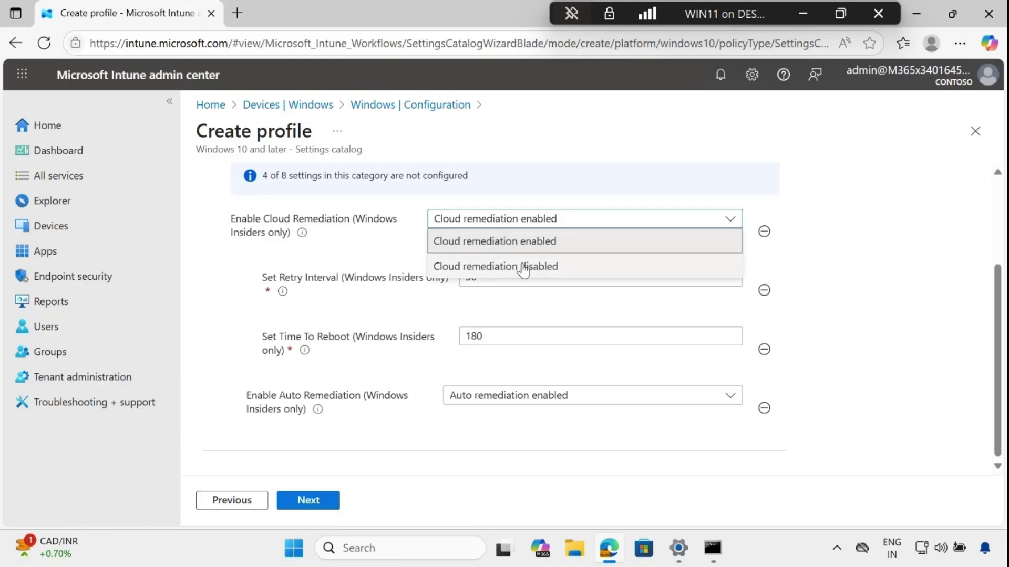
{"action": "left_click", "coordinate": [896, 267]}
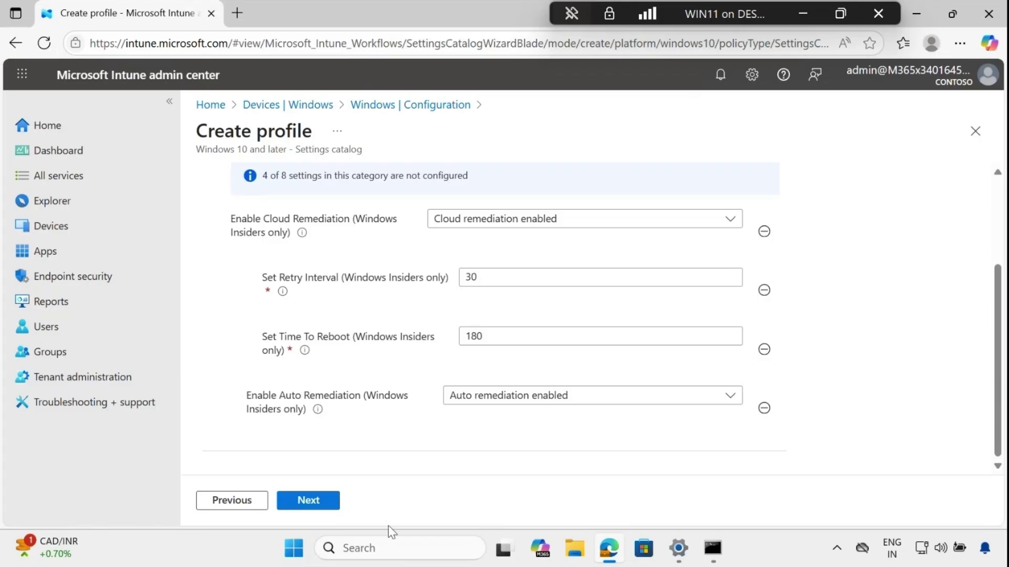
{"action": "left_click", "coordinate": [309, 505]}
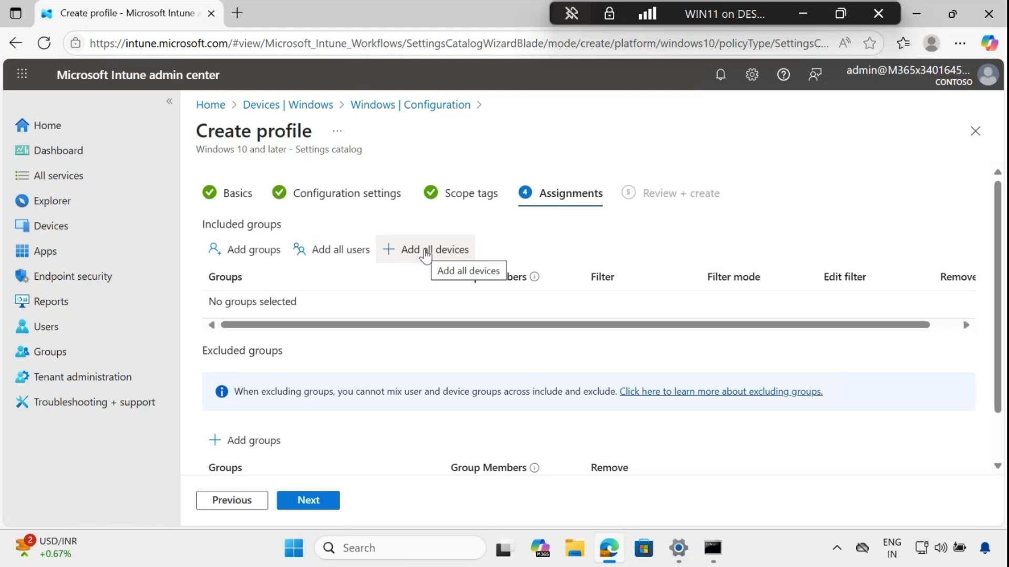
Assign the profile to All devices, then review and create it.
{"action": "left_click", "coordinate": [427, 252]}
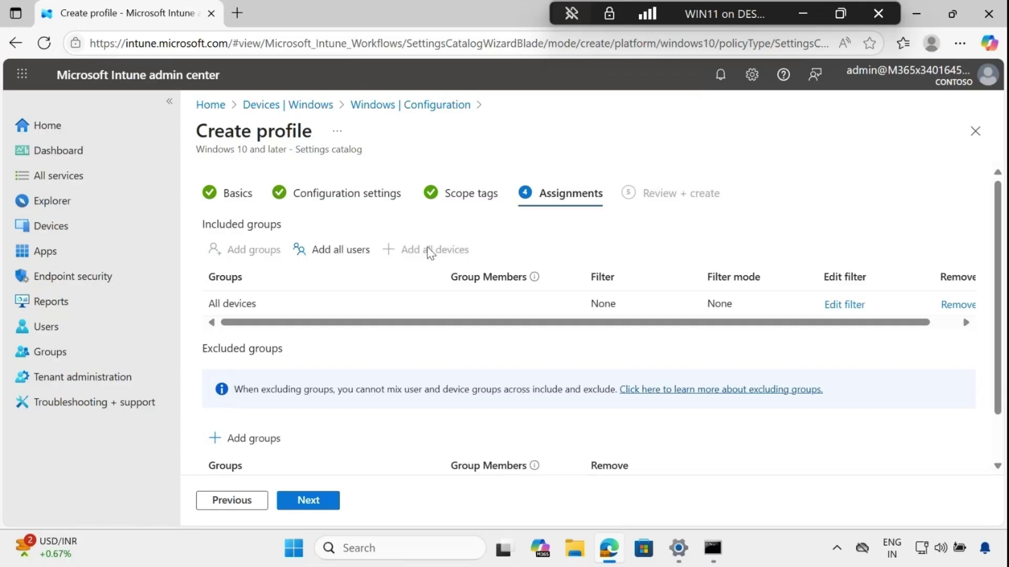
{"action": "left_click", "coordinate": [327, 504]}
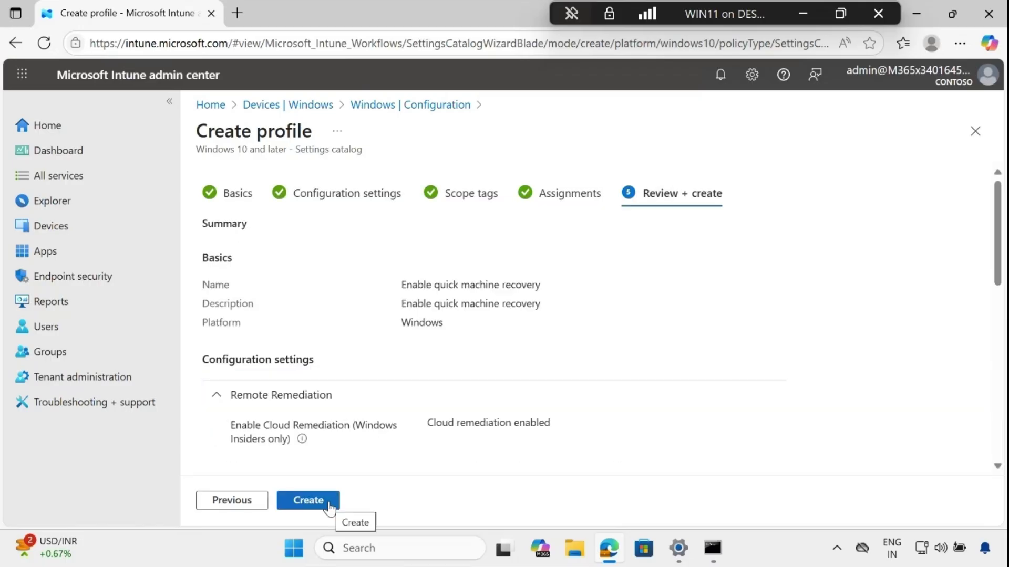
{"action": "left_click", "coordinate": [330, 505]}
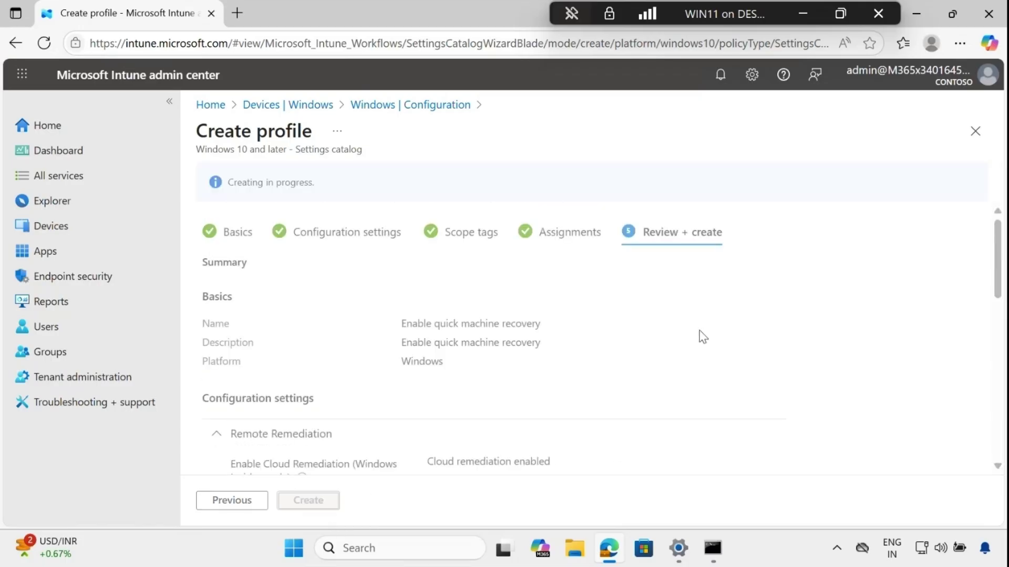
{"action": "left_click_drag", "start_coordinate": [409, 431], "coordinate": [562, 429]}
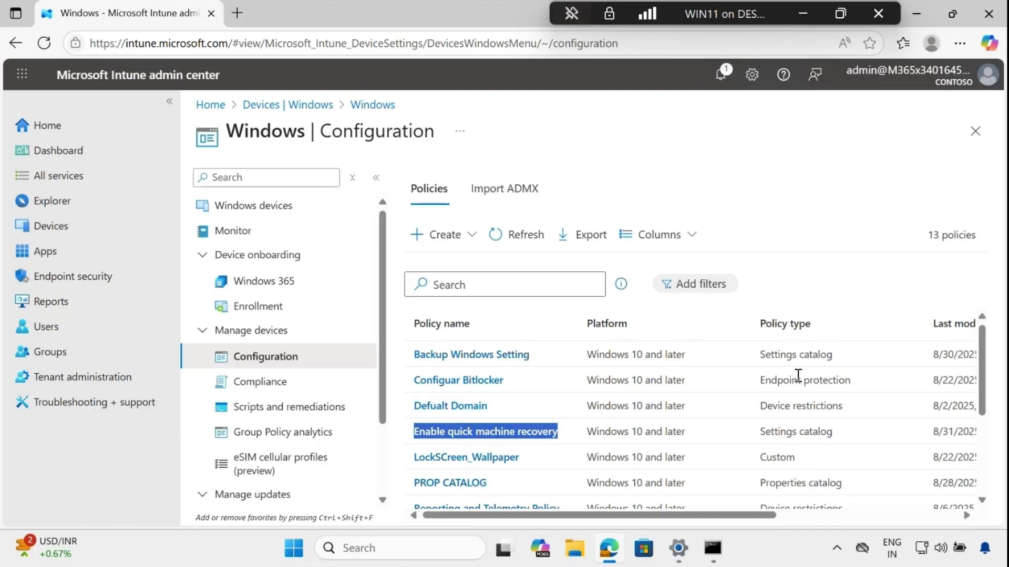
Open the Contoso work account's Info under Access work or school and sync the device.
{"action": "left_click", "coordinate": [916, 14]}
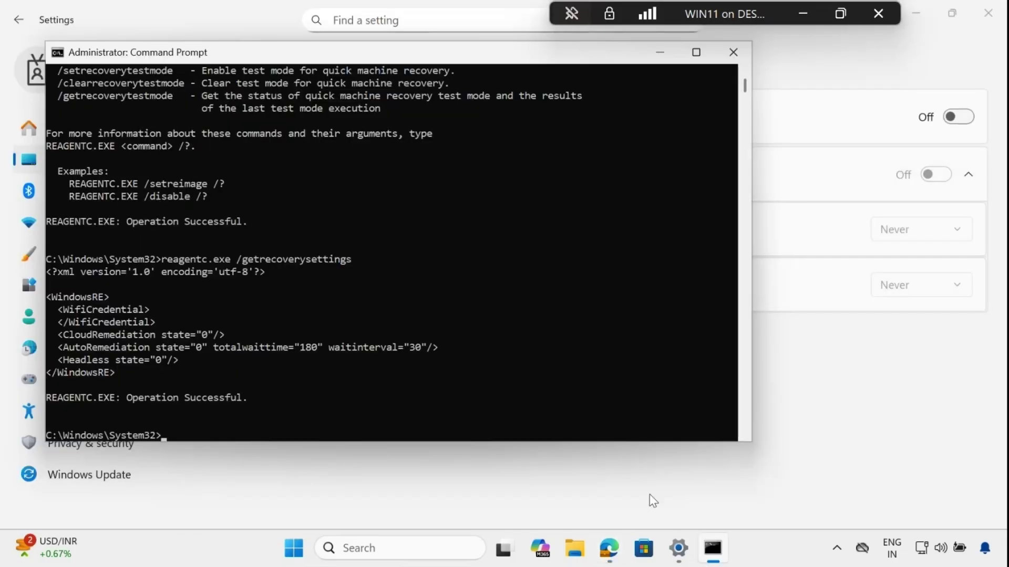
{"action": "left_click", "coordinate": [862, 55]}
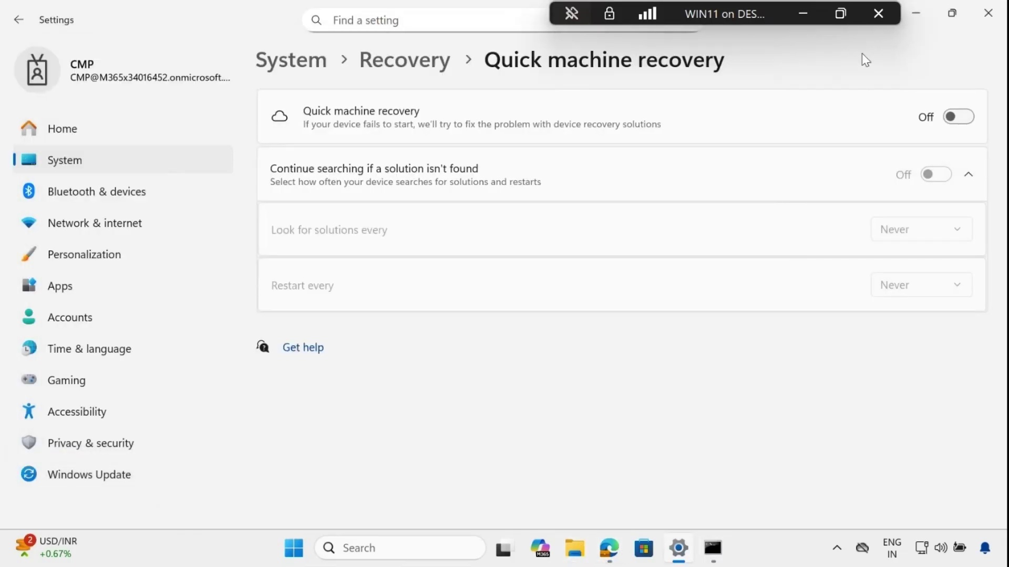
{"action": "left_click", "coordinate": [65, 319]}
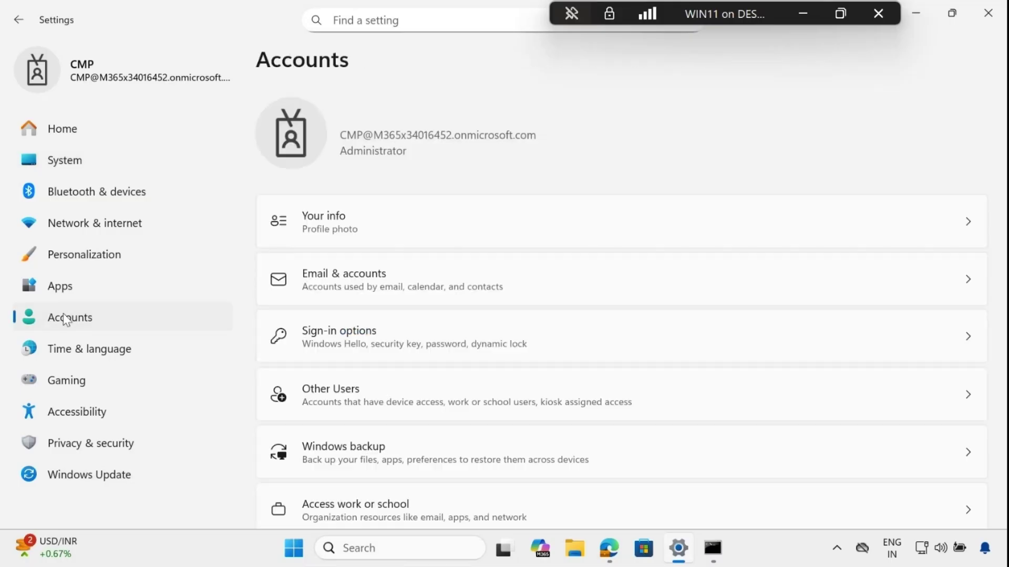
{"action": "scroll", "coordinate": [382, 434], "scroll_direction": "down", "scroll_amount": 2}
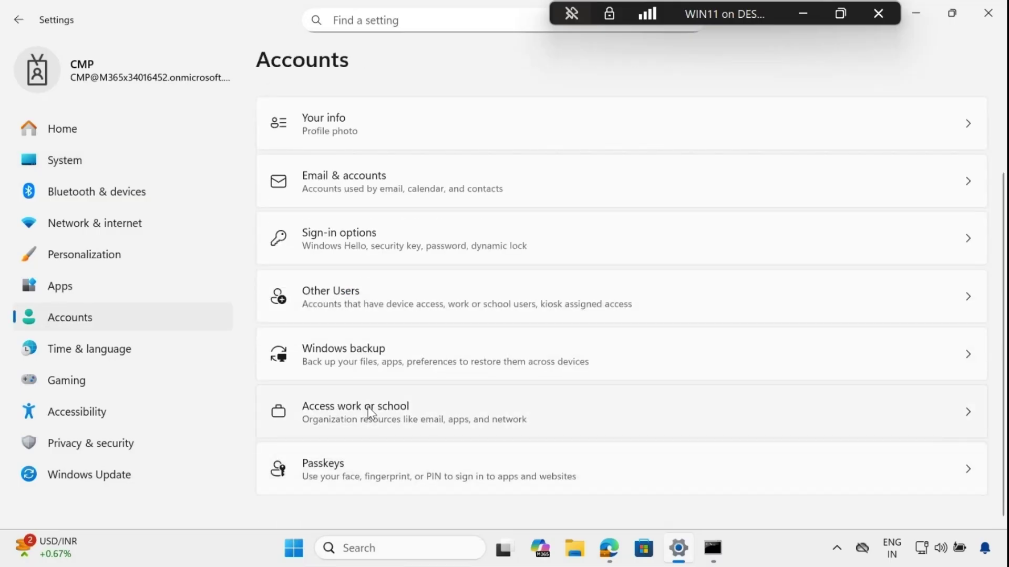
{"action": "left_click", "coordinate": [368, 413]}
{"action": "left_click", "coordinate": [949, 197]}
{"action": "left_click", "coordinate": [911, 245]}
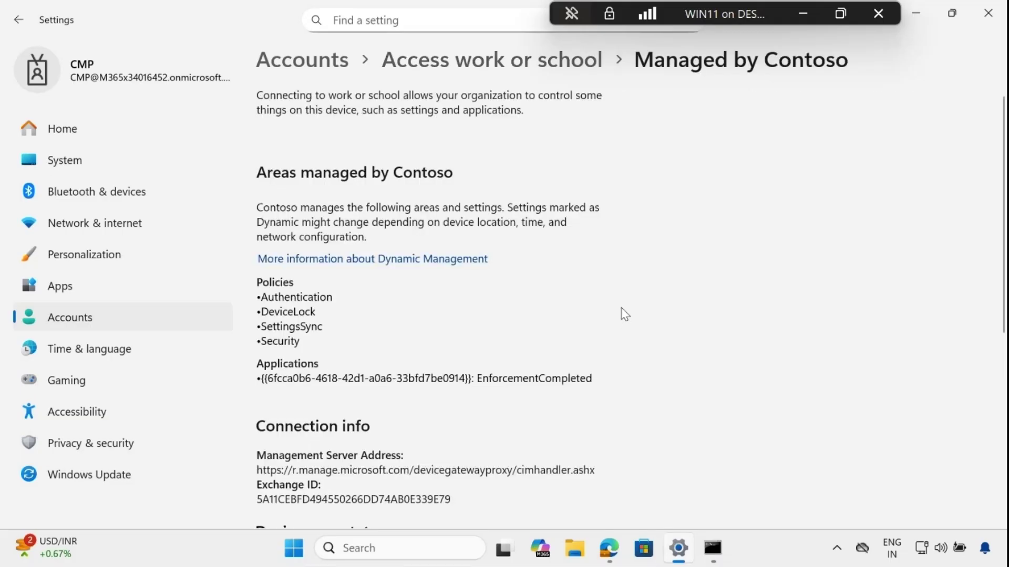
{"action": "scroll", "coordinate": [622, 314], "scroll_direction": "down", "scroll_amount": 5}
{"action": "left_click", "coordinate": [305, 331]}
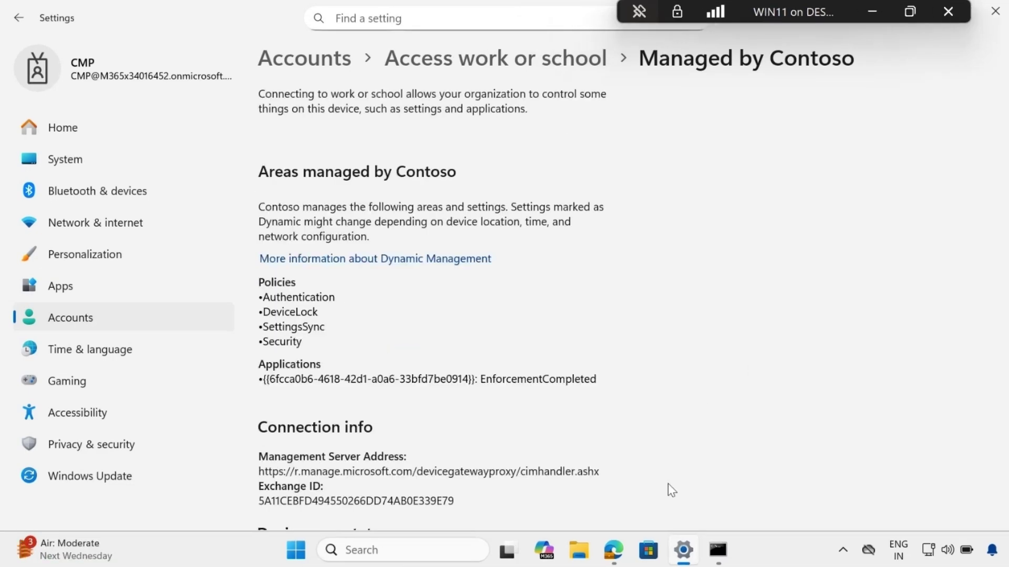
Note the policy's Not applicable status, copy 'Enable quick machine recovery', and return to Windows devices.
{"action": "left_click", "coordinate": [613, 550]}
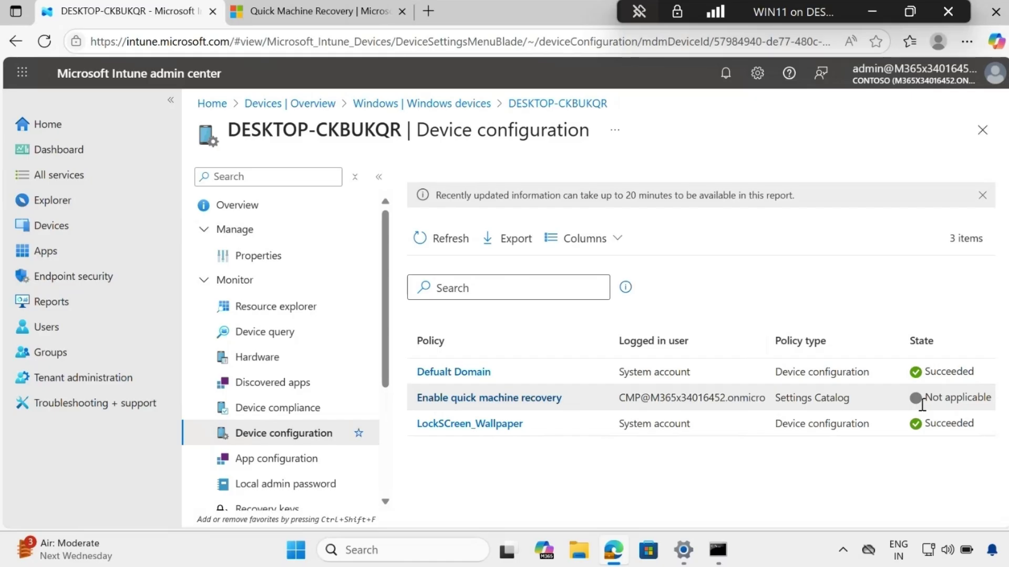
{"action": "left_click_drag", "start_coordinate": [923, 399], "coordinate": [991, 397]}
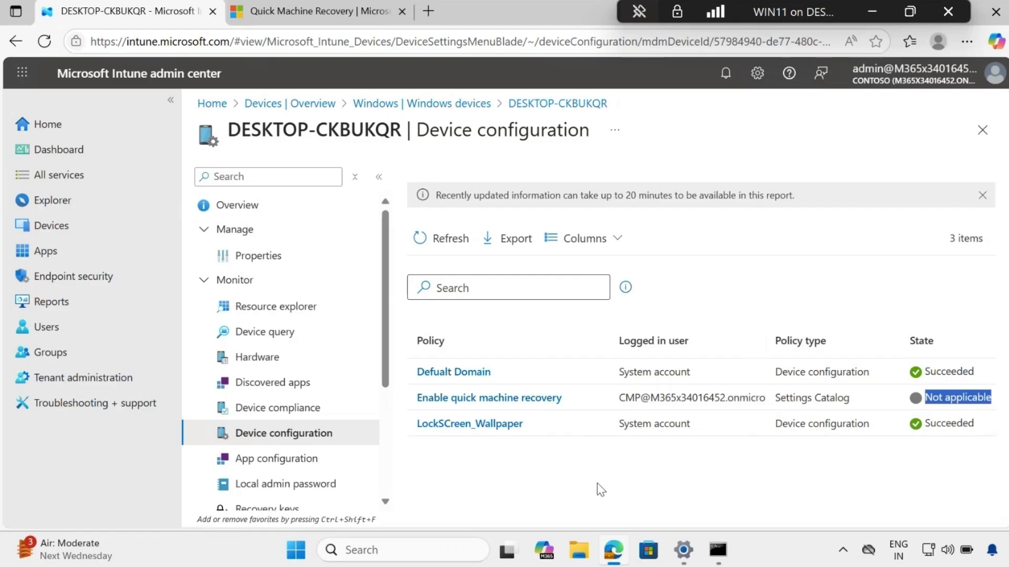
{"action": "left_click_drag", "start_coordinate": [562, 400], "coordinate": [416, 404]}
{"action": "key", "text": "ctrl+c"}
{"action": "right_click", "coordinate": [432, 403]}
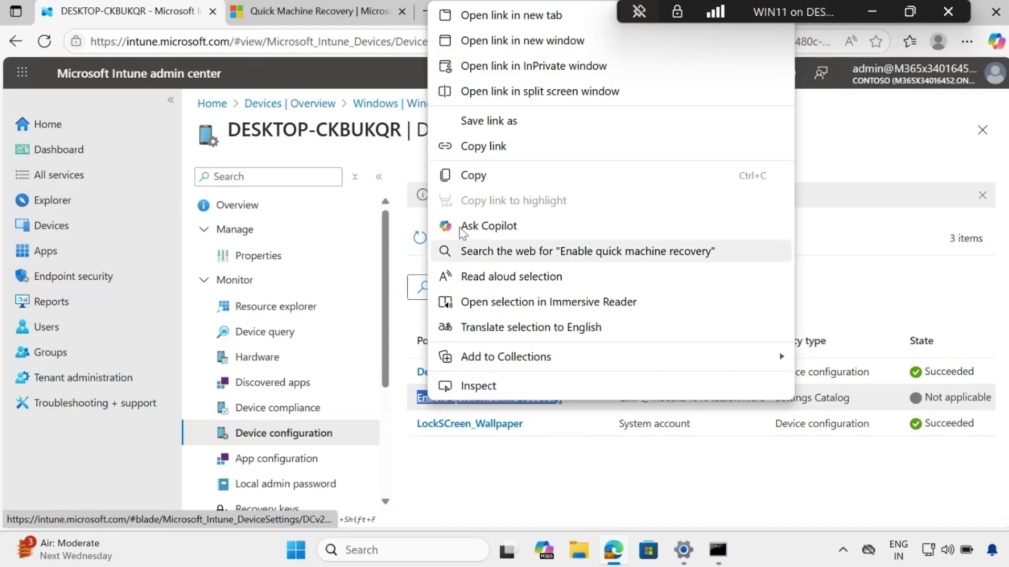
{"action": "left_click", "coordinate": [473, 178]}
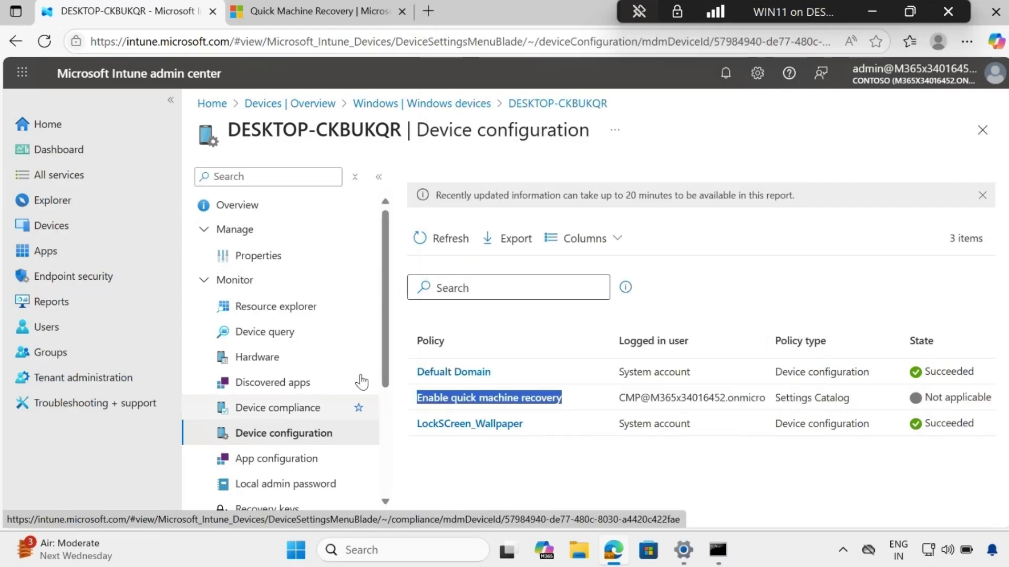
{"action": "left_click", "coordinate": [381, 105]}
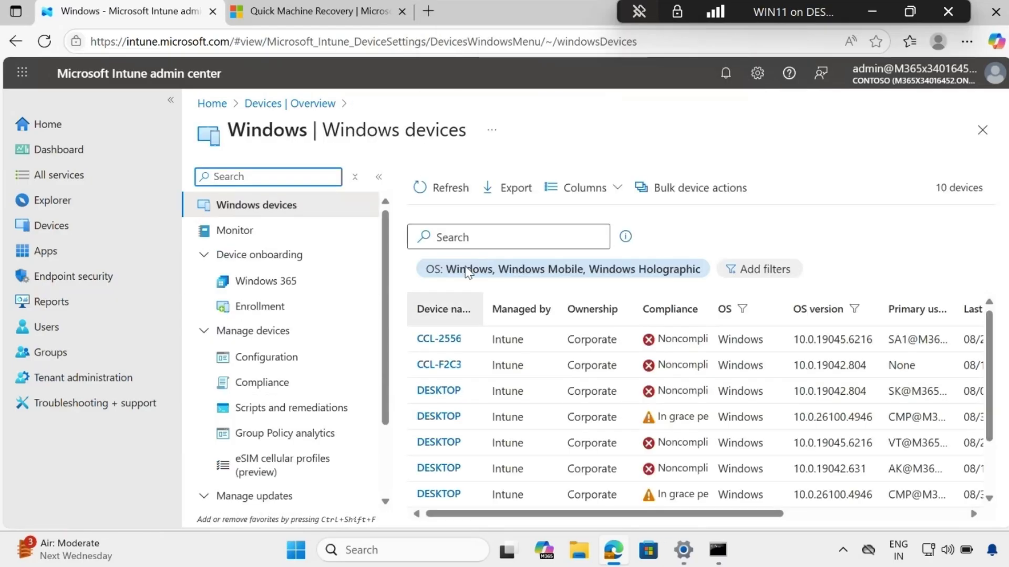
Navigate back to Windows configuration policies and start a new configuration profile.
{"action": "left_click", "coordinate": [291, 104]}
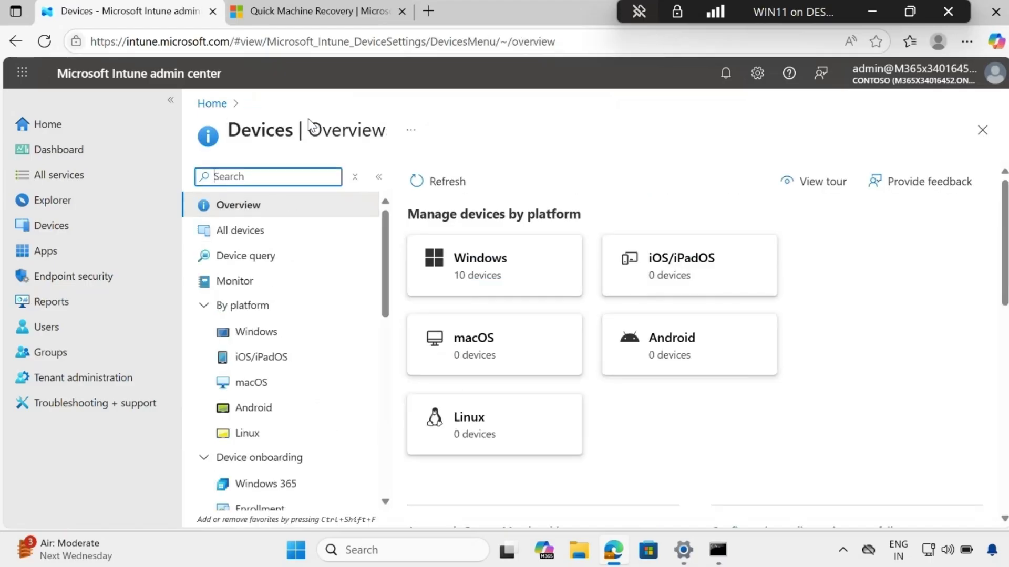
{"action": "left_click", "coordinate": [480, 271]}
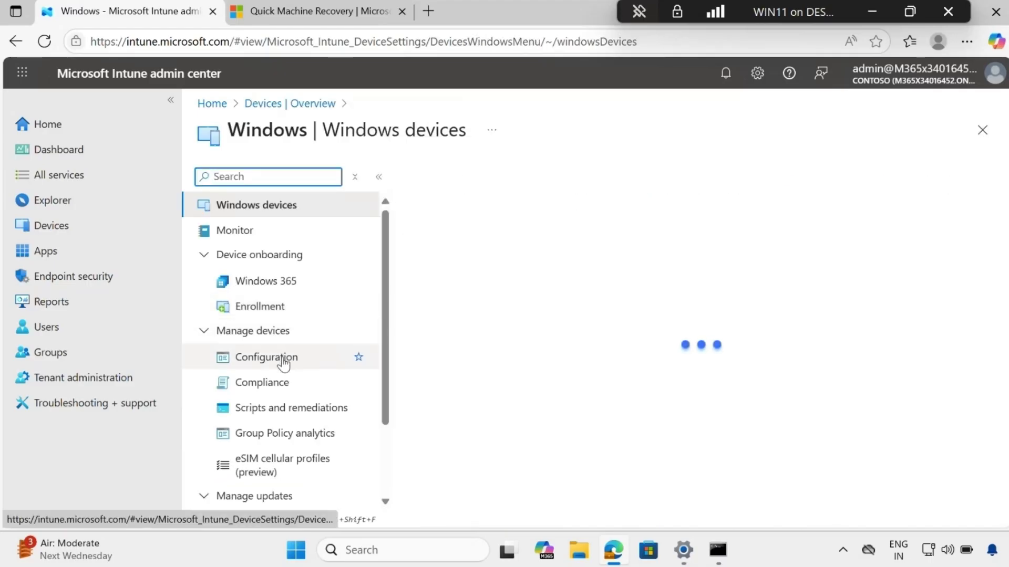
{"action": "left_click", "coordinate": [290, 355]}
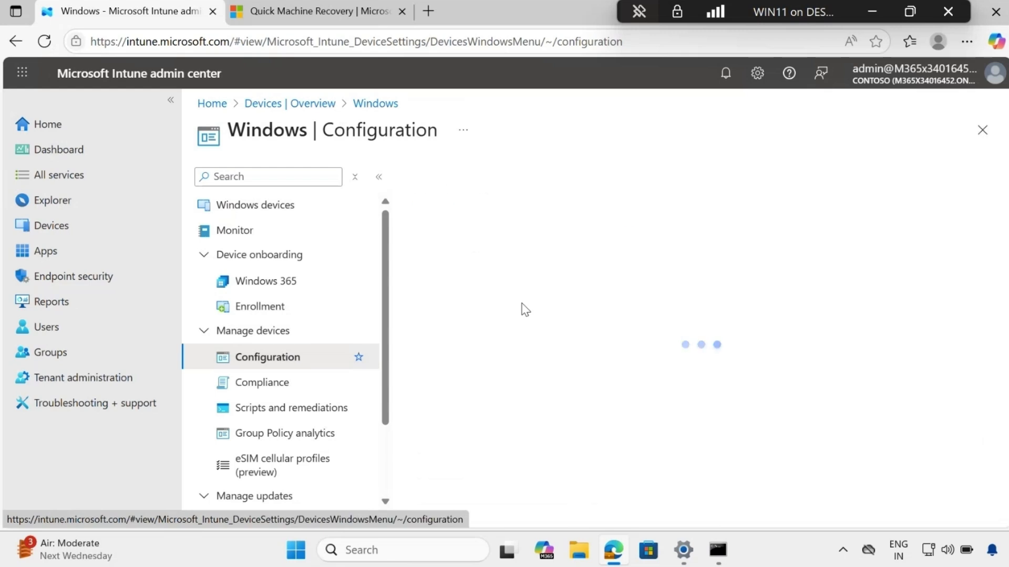
{"action": "left_click", "coordinate": [469, 235]}
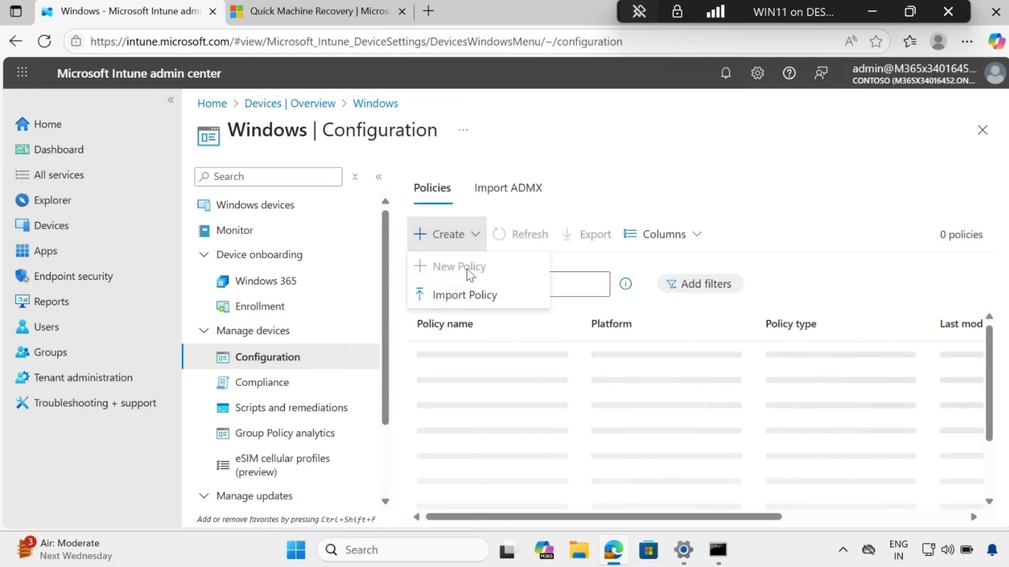
{"action": "left_click", "coordinate": [463, 266]}
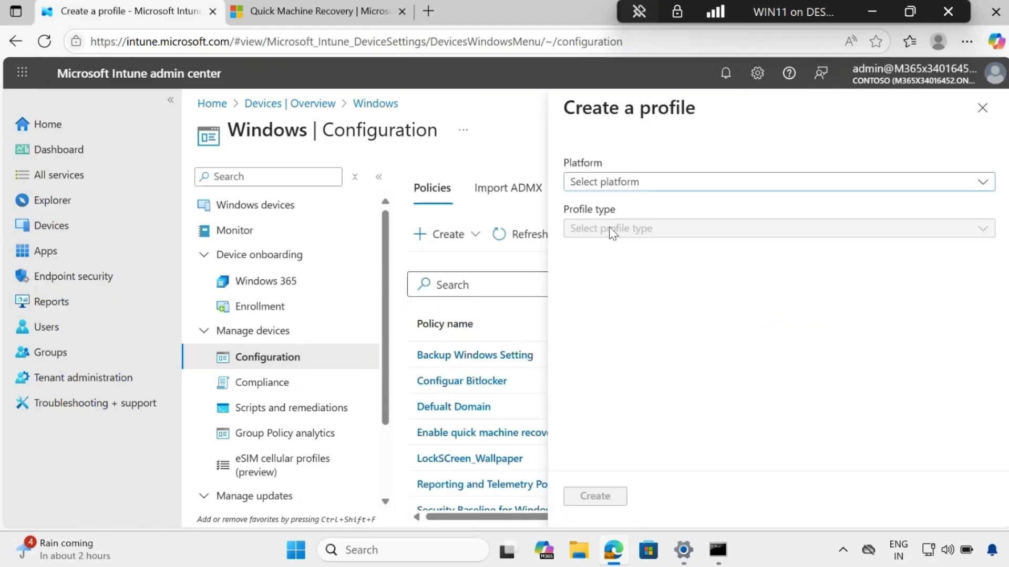
Create a Windows 10 and later Templates > Custom profile and begin entering its name.
{"action": "left_click", "coordinate": [609, 188]}
{"action": "left_click", "coordinate": [633, 210]}
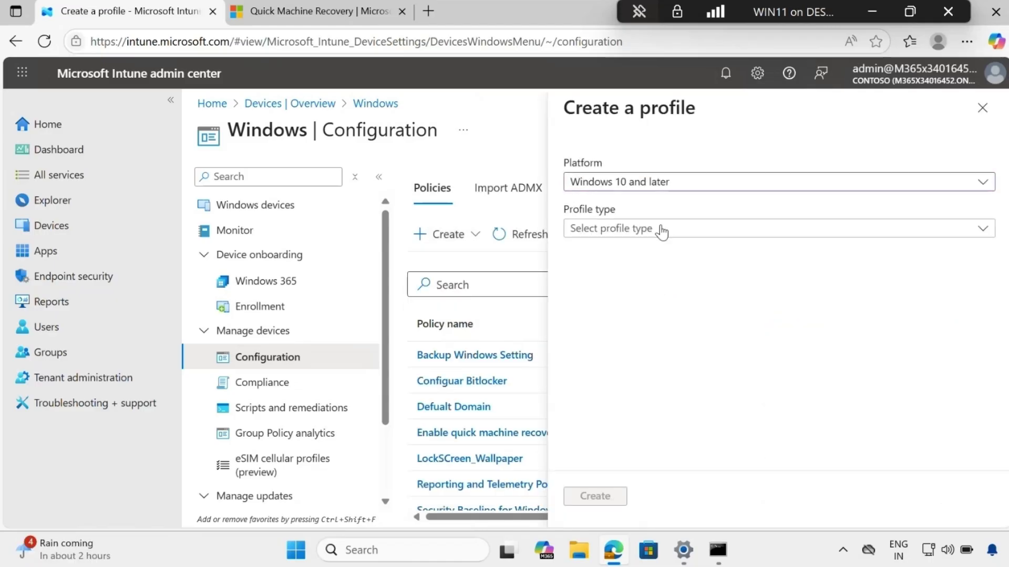
{"action": "left_click", "coordinate": [663, 229]}
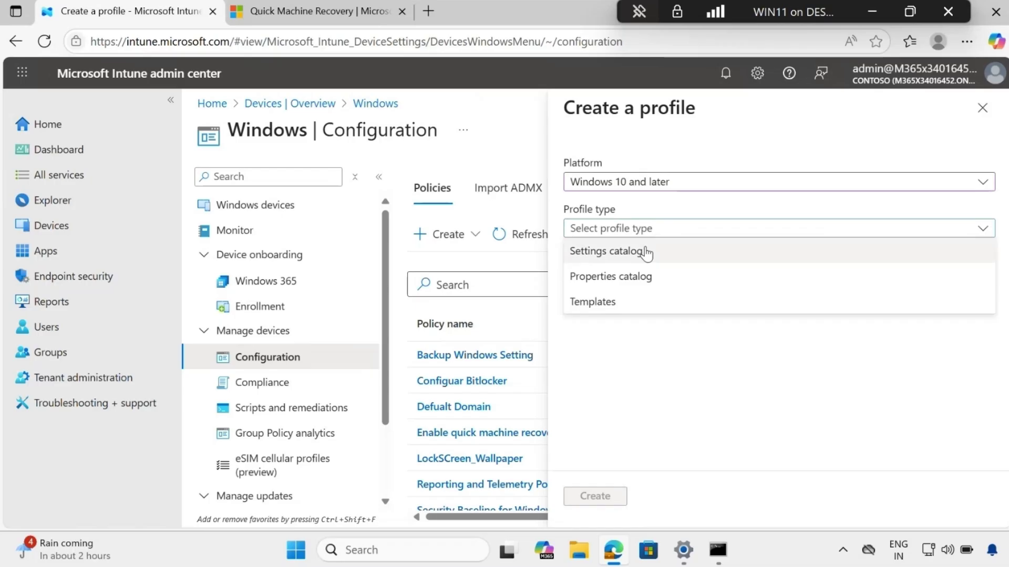
{"action": "left_click", "coordinate": [608, 302]}
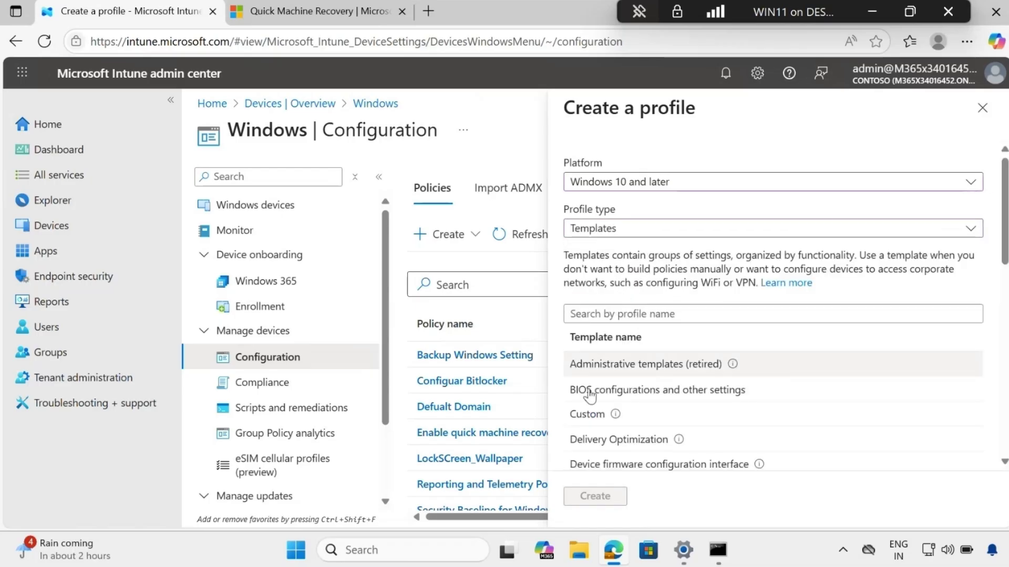
{"action": "left_click", "coordinate": [587, 415]}
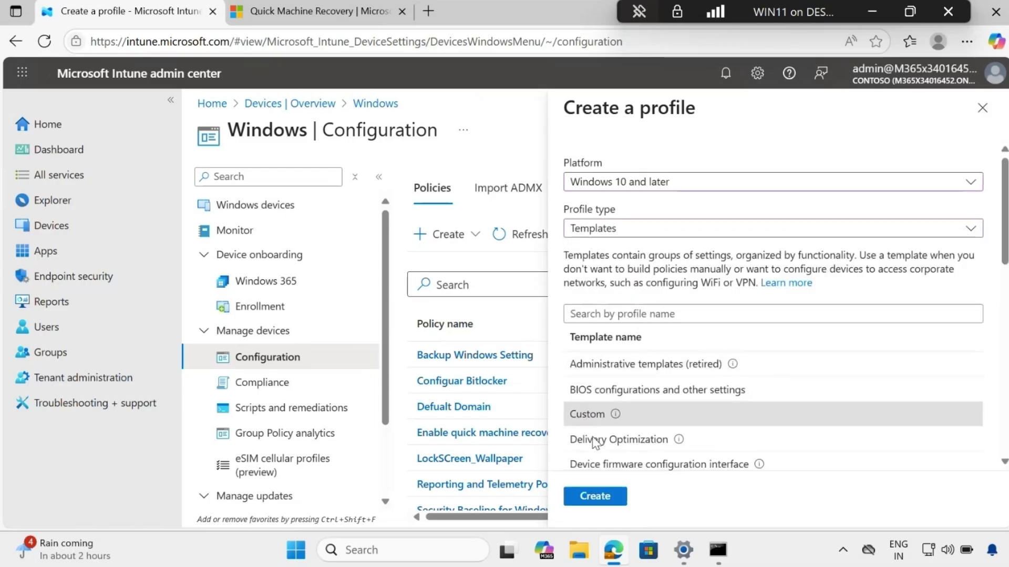
{"action": "left_click", "coordinate": [596, 496]}
{"action": "left_click", "coordinate": [474, 225]}
Enter 'Enable quick machine recovery' as the profile name and description, then continue to Configuration settings.
{"action": "type", "text": "Enable quick machine recovery"}
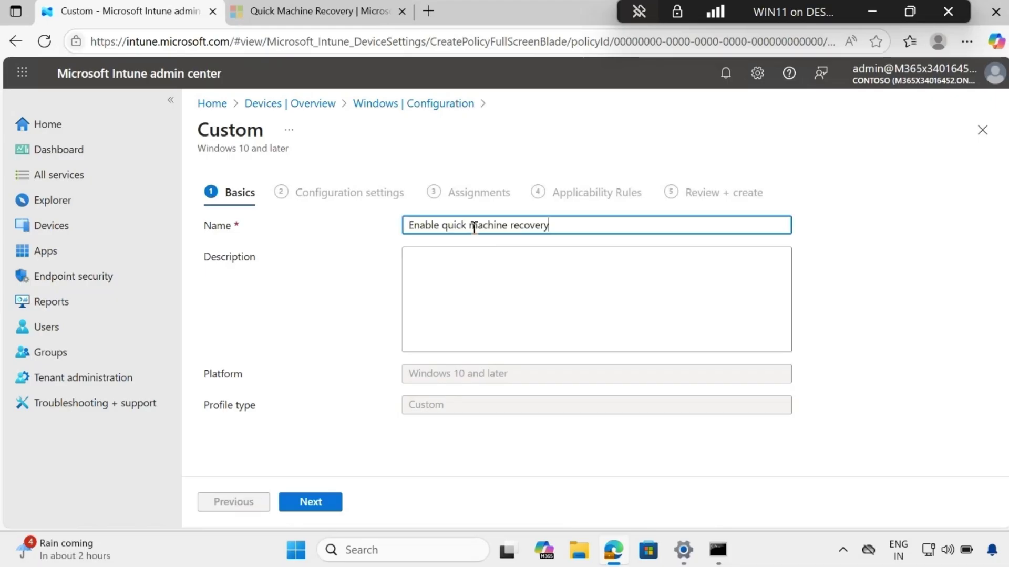
{"action": "left_click", "coordinate": [436, 283]}
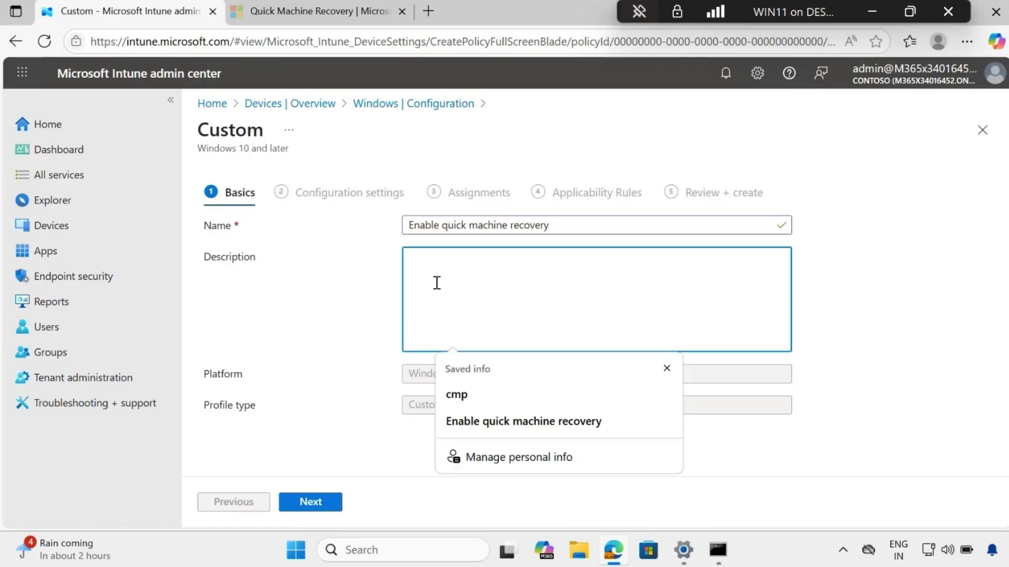
{"action": "key", "text": "ctrl+v"}
{"action": "left_click", "coordinate": [367, 472]}
{"action": "left_click", "coordinate": [310, 502]}
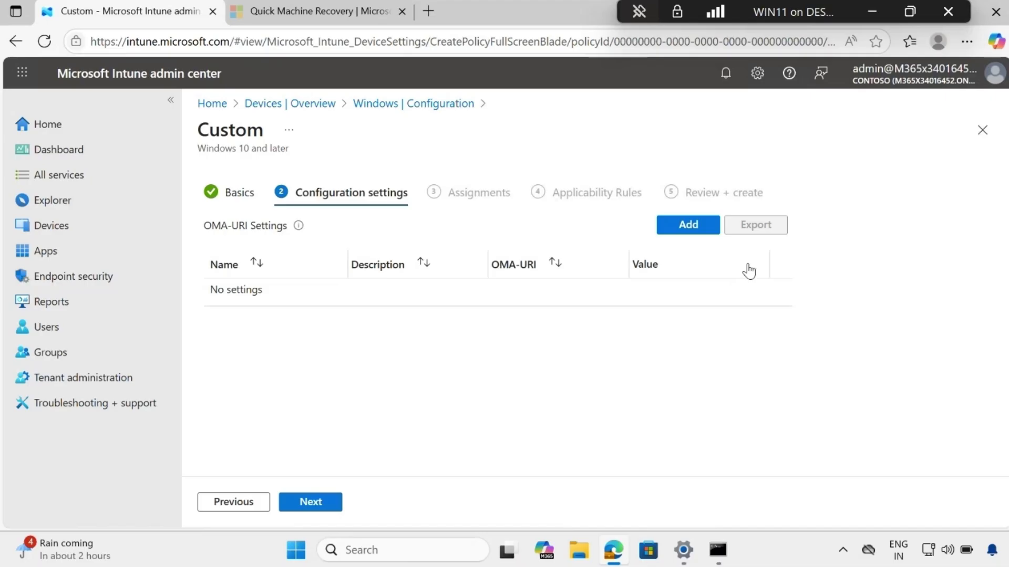
Start a new OMA-URI row and bring up the Quick Machine Recovery CSP documentation.
{"action": "left_click", "coordinate": [693, 228]}
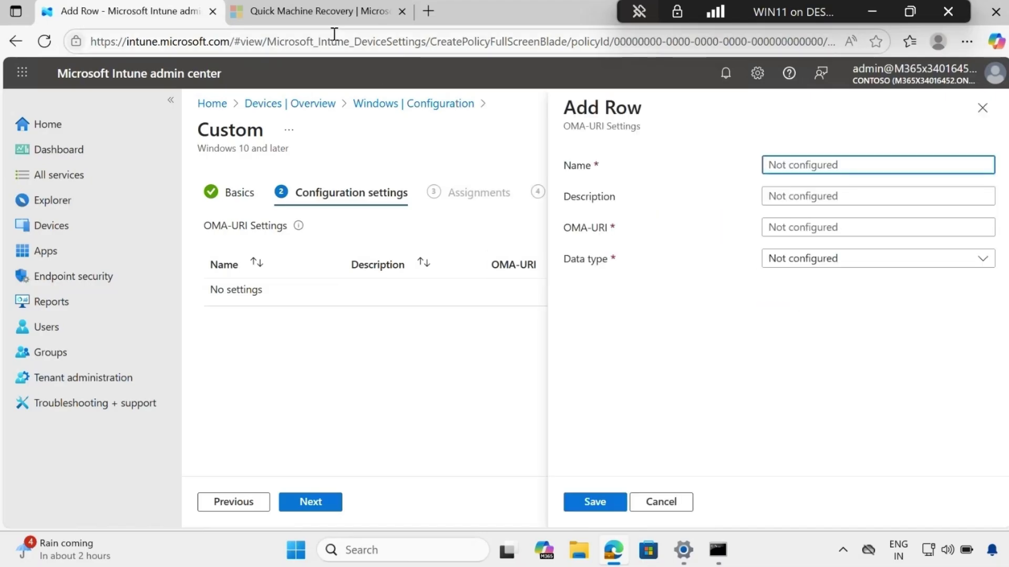
{"action": "left_click", "coordinate": [301, 12]}
{"action": "scroll", "coordinate": [448, 331], "scroll_direction": "up", "scroll_amount": 2}
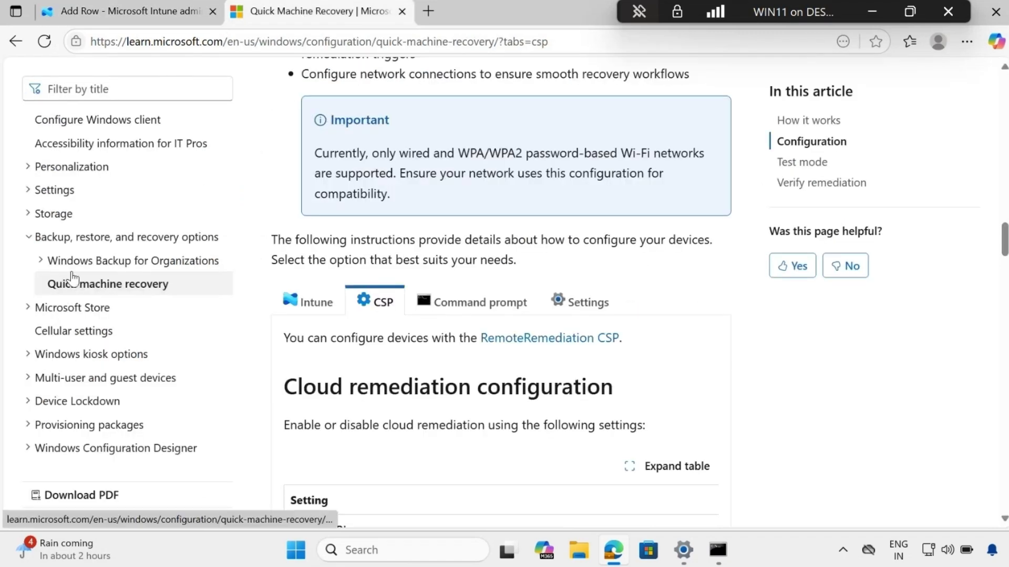
Copy the 'Cloud remediation configuration' heading from the CSP docs and return to the Intune row form.
{"action": "scroll", "coordinate": [333, 345], "scroll_direction": "down", "scroll_amount": 1}
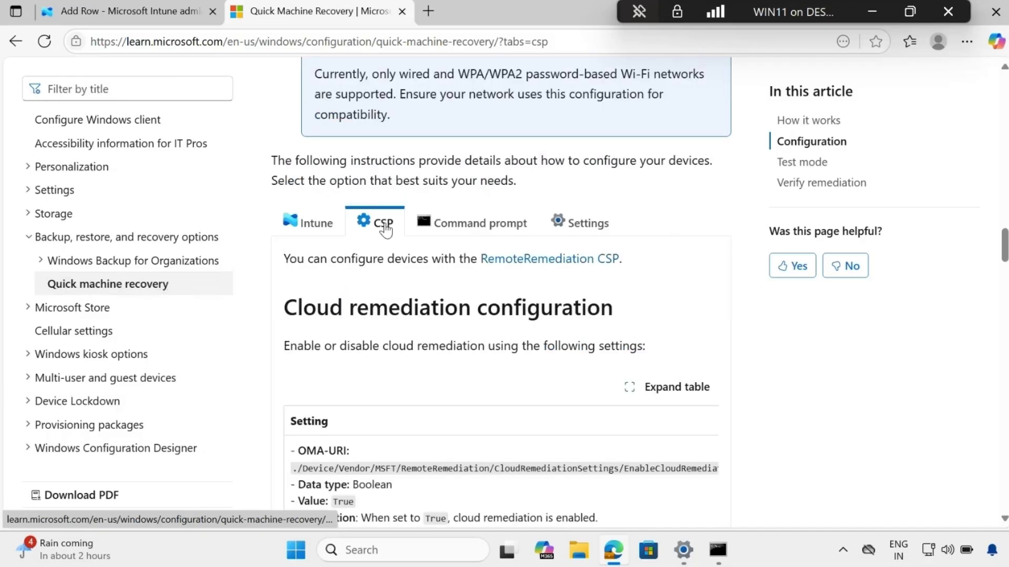
{"action": "scroll", "coordinate": [383, 227], "scroll_direction": "down", "scroll_amount": 1}
{"action": "left_click_drag", "start_coordinate": [284, 232], "coordinate": [626, 238]}
{"action": "right_click", "coordinate": [583, 235]}
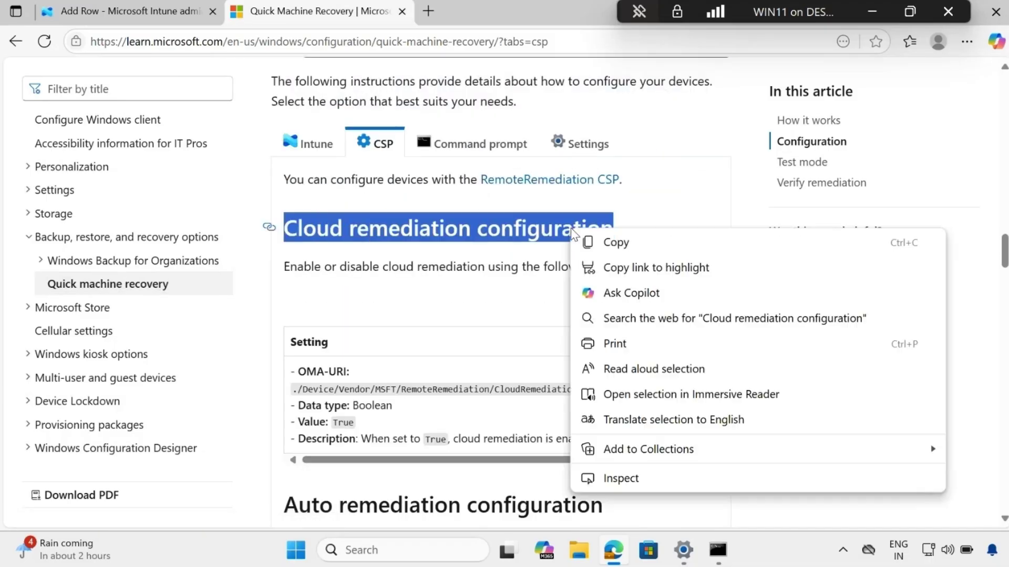
{"action": "left_click", "coordinate": [614, 244]}
{"action": "key", "text": "ctrl+shift+Tab"}
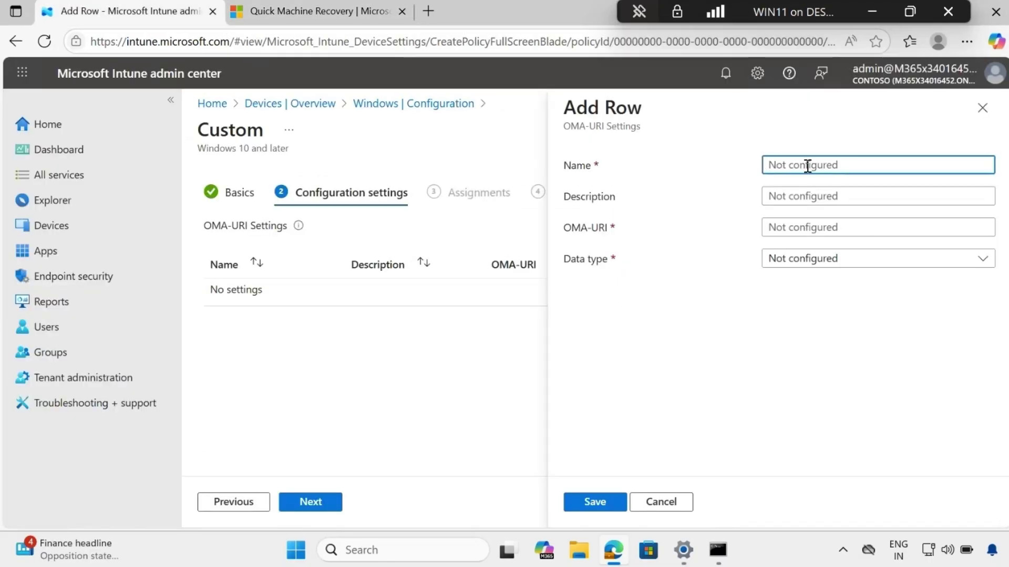
Fill the row's name and description with 'Cloud remediation configuration' and paste the EnableCloudRemediation OMA-URI.
{"action": "key", "text": "ctrl+v"}
{"action": "left_click", "coordinate": [797, 196]}
{"action": "key", "text": "ctrl+v"}
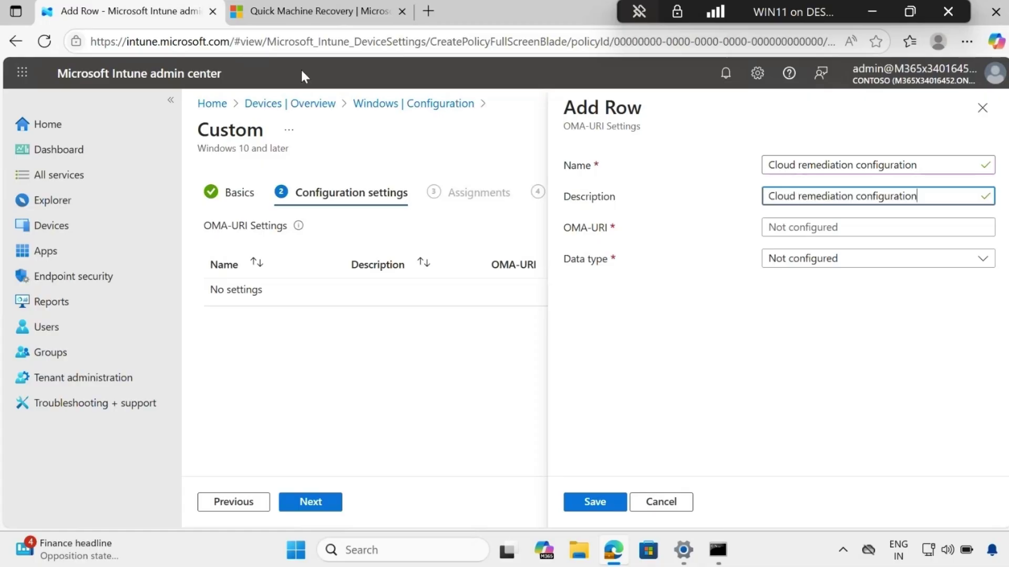
{"action": "left_click", "coordinate": [300, 15]}
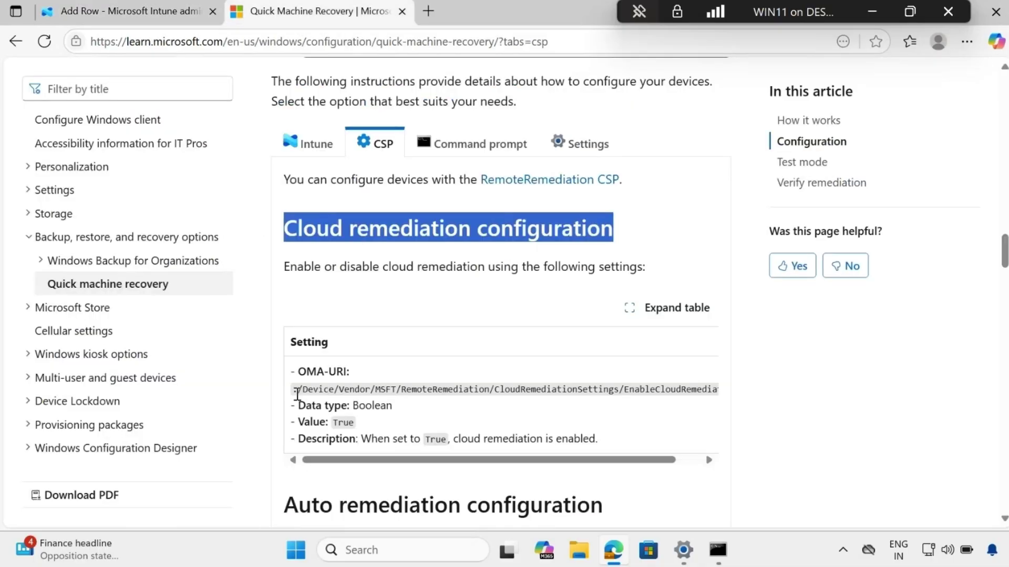
{"action": "left_click_drag", "start_coordinate": [296, 393], "coordinate": [710, 390]}
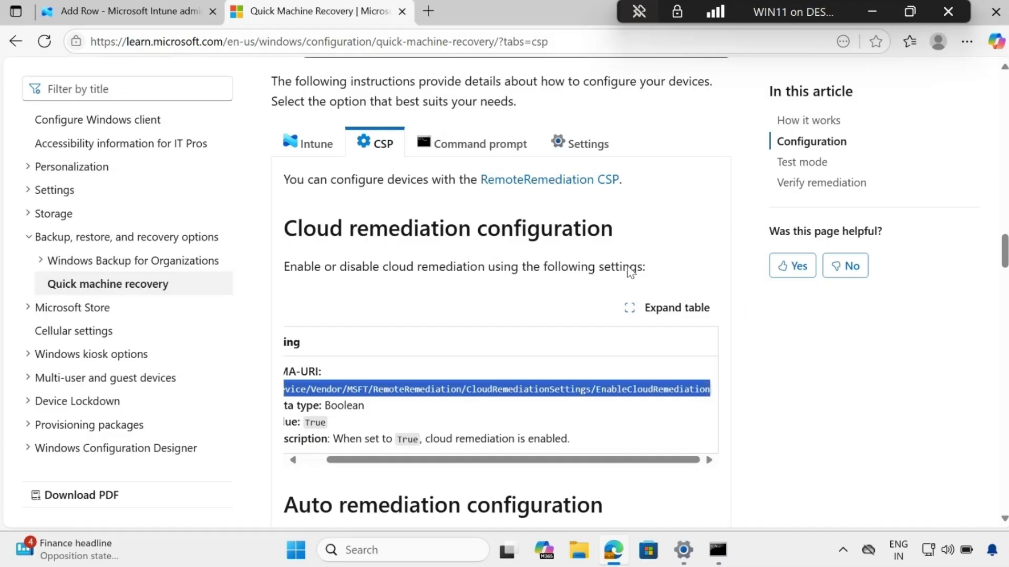
{"action": "left_click", "coordinate": [150, 24]}
{"action": "left_click", "coordinate": [782, 227]}
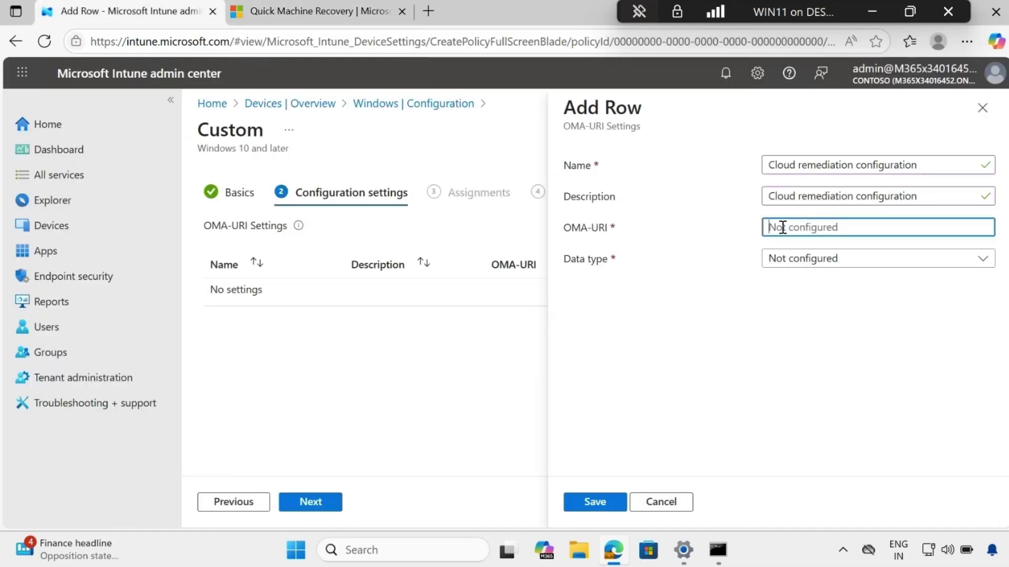
{"action": "key", "text": "ctrl+v"}
Set the row's data type to Boolean with value True and save it.
{"action": "left_click", "coordinate": [316, 11]}
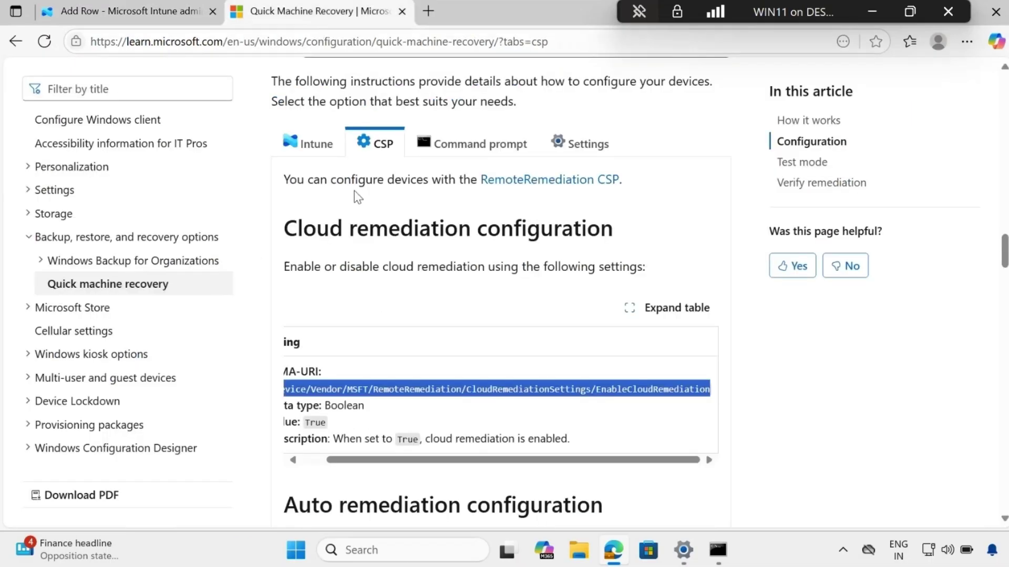
{"action": "left_click", "coordinate": [117, 11]}
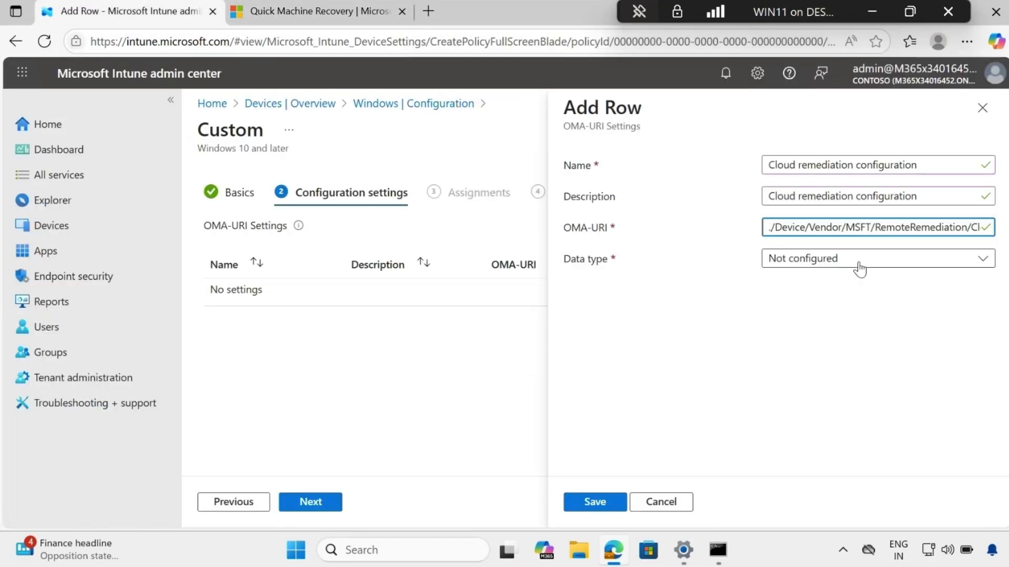
{"action": "left_click", "coordinate": [851, 262]}
{"action": "left_click", "coordinate": [806, 434]}
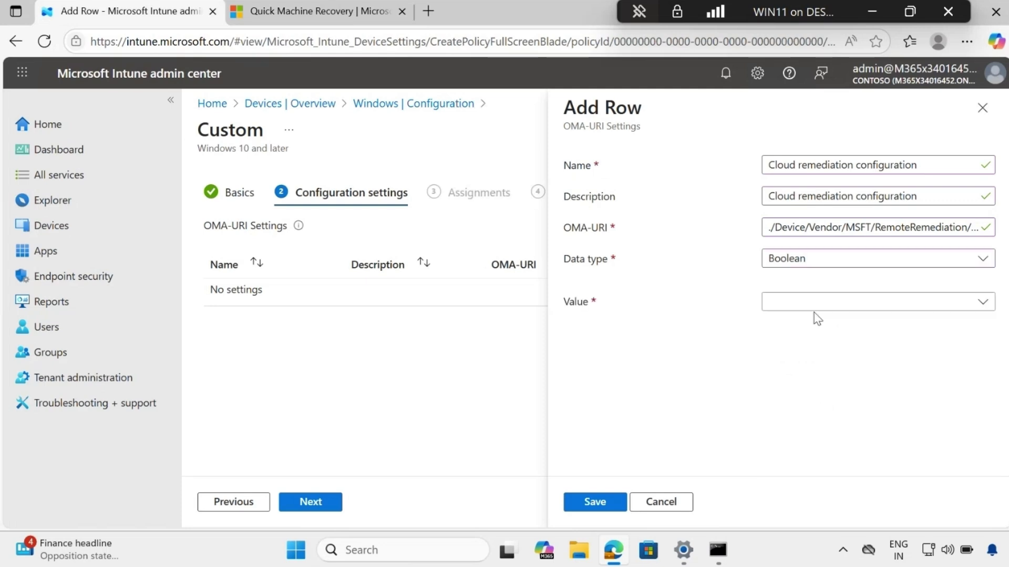
{"action": "left_click", "coordinate": [815, 310]}
{"action": "left_click", "coordinate": [788, 328]}
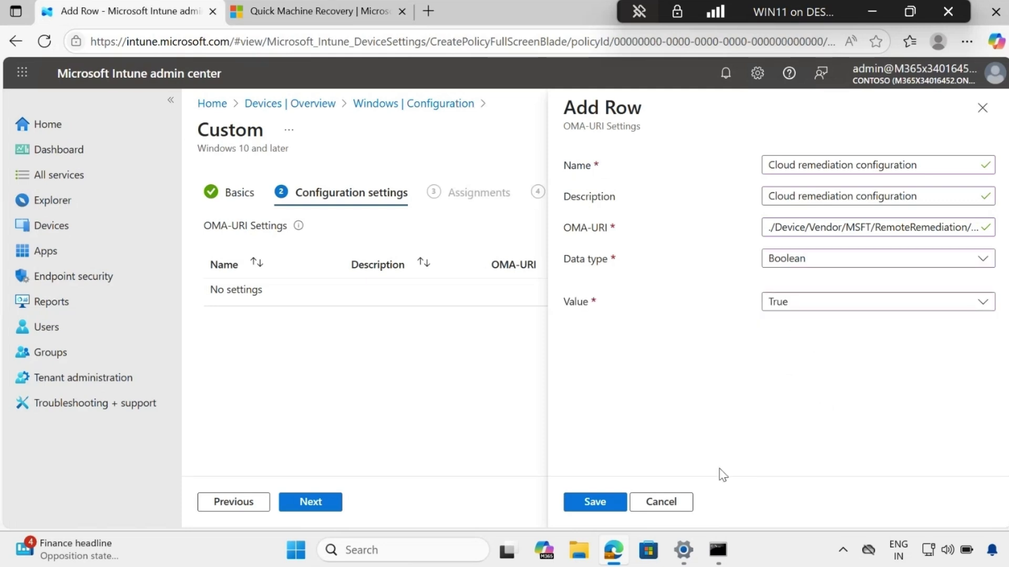
{"action": "left_click", "coordinate": [612, 501]}
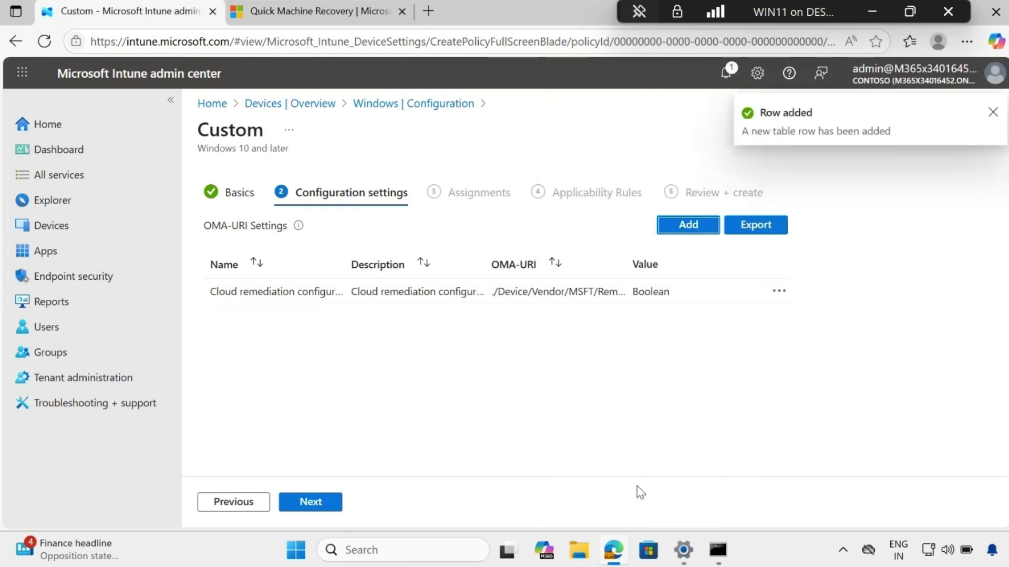
Add a second row named and described 'Auto remediation configuration', copied from the docs.
{"action": "left_click", "coordinate": [332, 24]}
{"action": "scroll", "coordinate": [496, 387], "scroll_direction": "down", "scroll_amount": 5}
{"action": "left_click_drag", "start_coordinate": [605, 351], "coordinate": [283, 348]}
{"action": "right_click", "coordinate": [330, 216]}
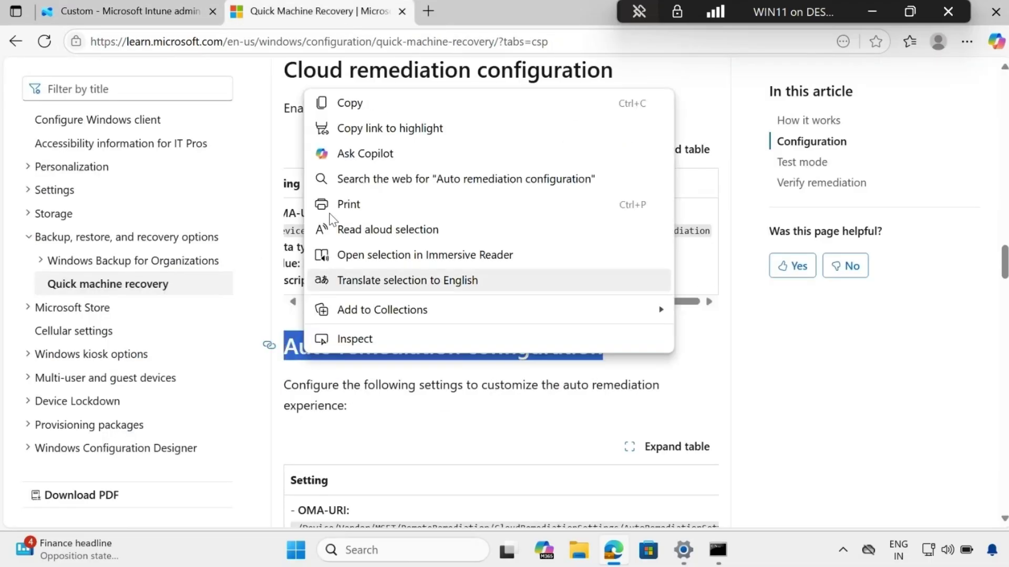
{"action": "left_click", "coordinate": [349, 104]}
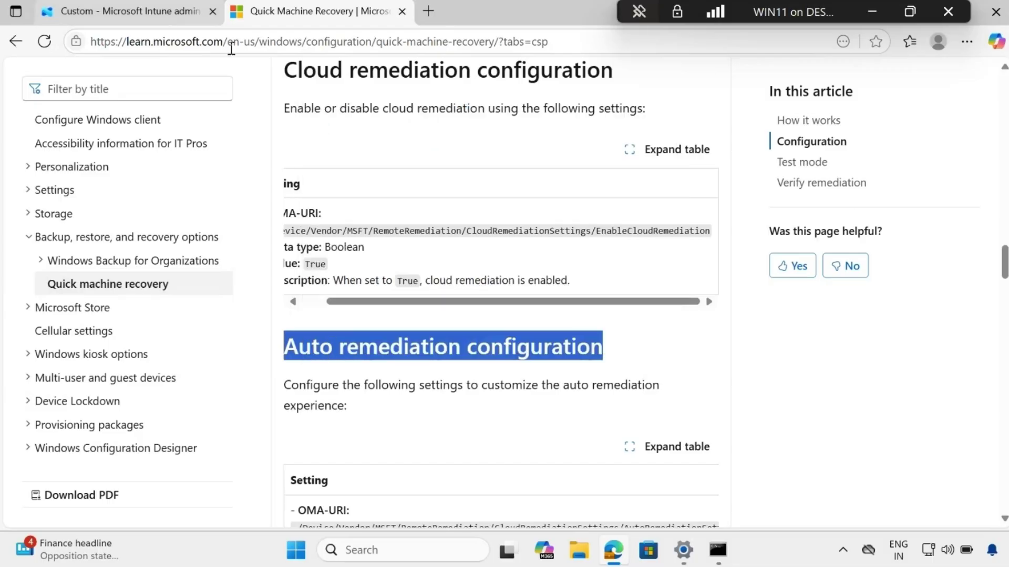
{"action": "left_click", "coordinate": [136, 11]}
{"action": "left_click", "coordinate": [685, 226]}
{"action": "left_click", "coordinate": [813, 163]}
{"action": "key", "text": "ctrl+v"}
{"action": "left_click", "coordinate": [797, 195]}
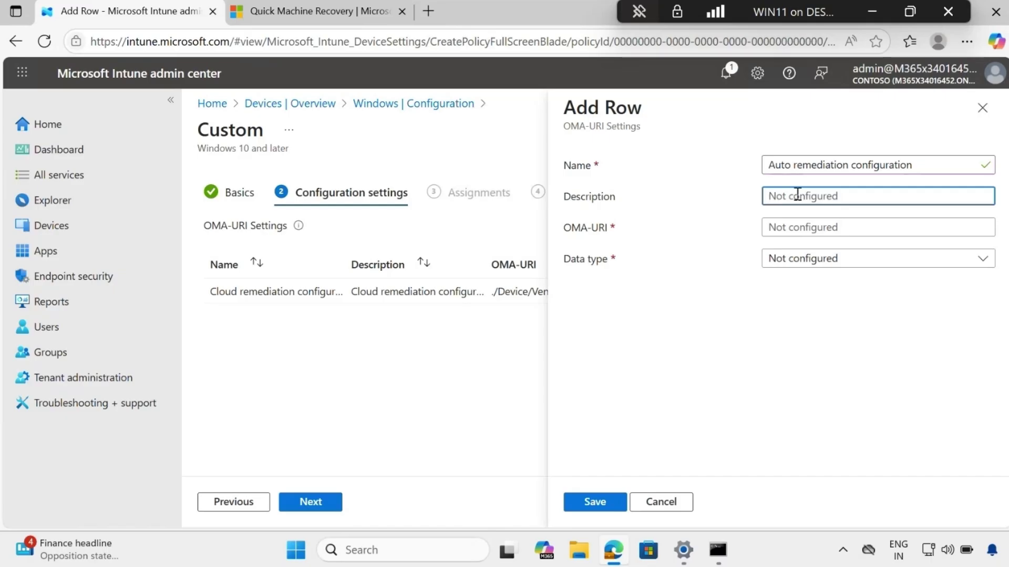
{"action": "key", "text": "ctrl+v"}
Copy the EnableAutoRemediation OMA-URI path from the docs into the row's OMA-URI field.
{"action": "left_click", "coordinate": [392, 13]}
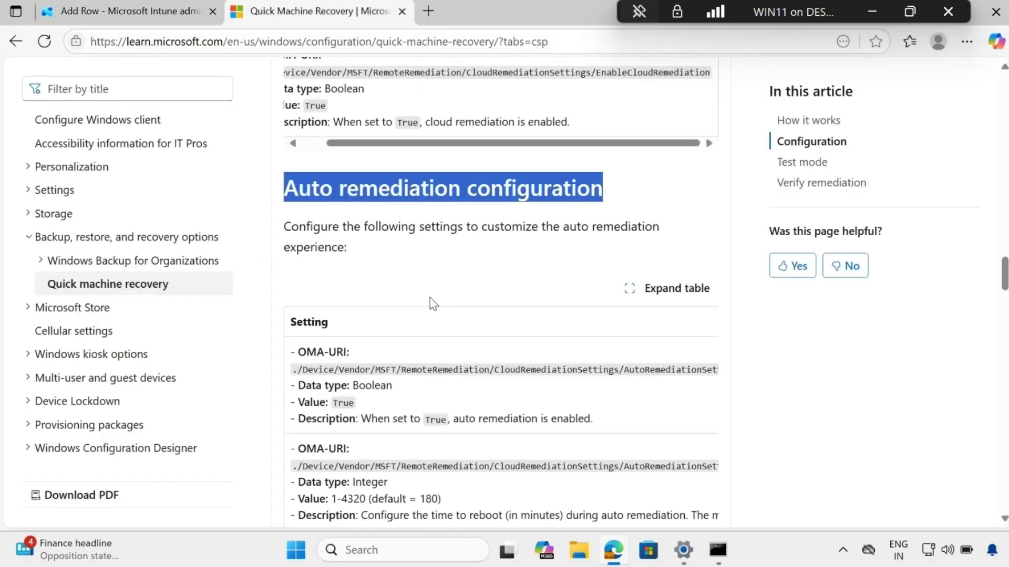
{"action": "left_click_drag", "start_coordinate": [301, 370], "coordinate": [712, 371]}
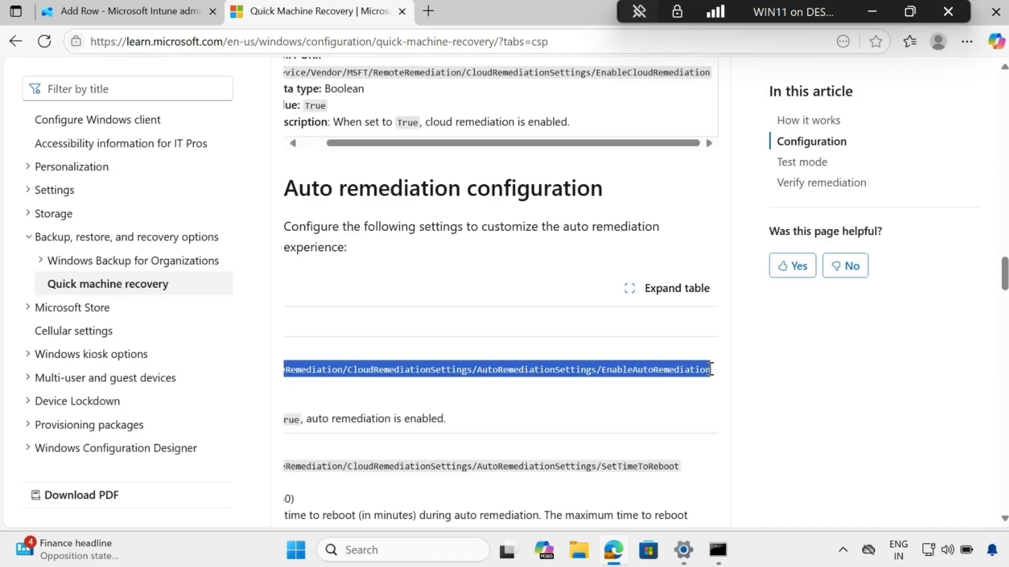
{"action": "right_click", "coordinate": [677, 371]}
{"action": "left_click", "coordinate": [719, 118]}
{"action": "left_click", "coordinate": [132, 11]}
{"action": "left_click", "coordinate": [783, 227]}
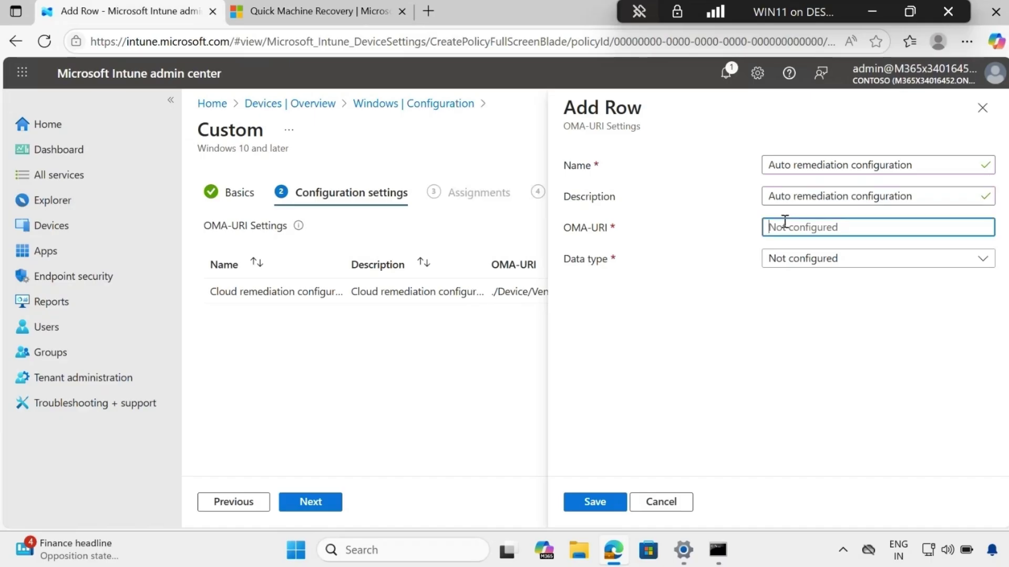
{"action": "key", "text": "ctrl+v"}
Set the row's data type to Boolean with value True and save it.
{"action": "left_click", "coordinate": [804, 261]}
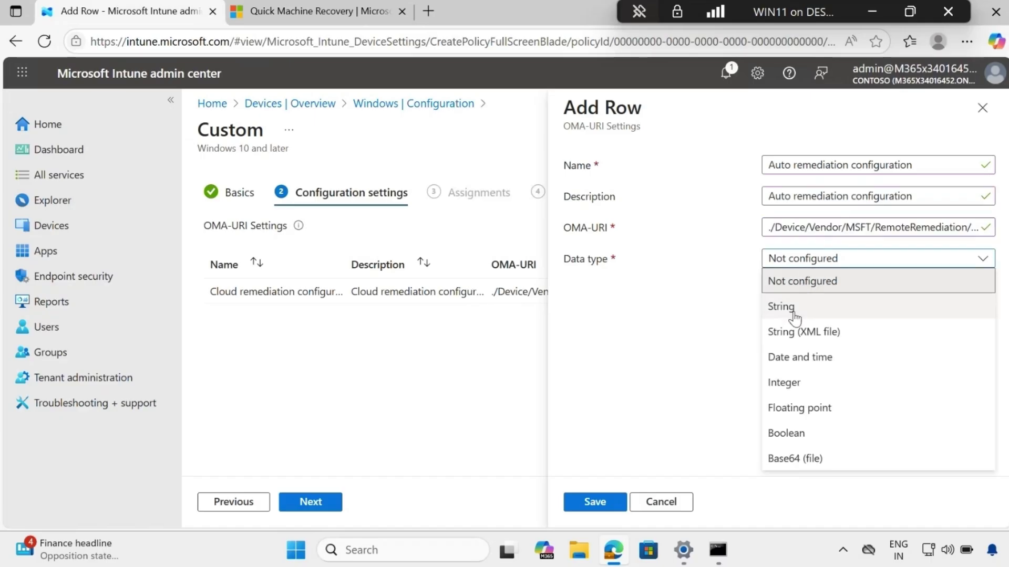
{"action": "left_click", "coordinate": [787, 433]}
{"action": "left_click", "coordinate": [806, 307]}
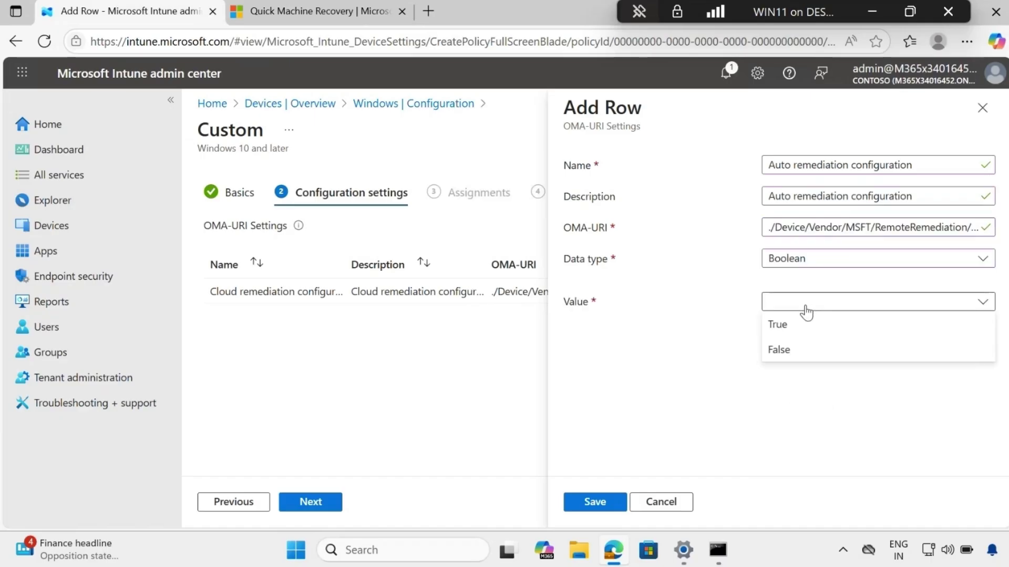
{"action": "left_click", "coordinate": [784, 328]}
{"action": "left_click", "coordinate": [593, 506]}
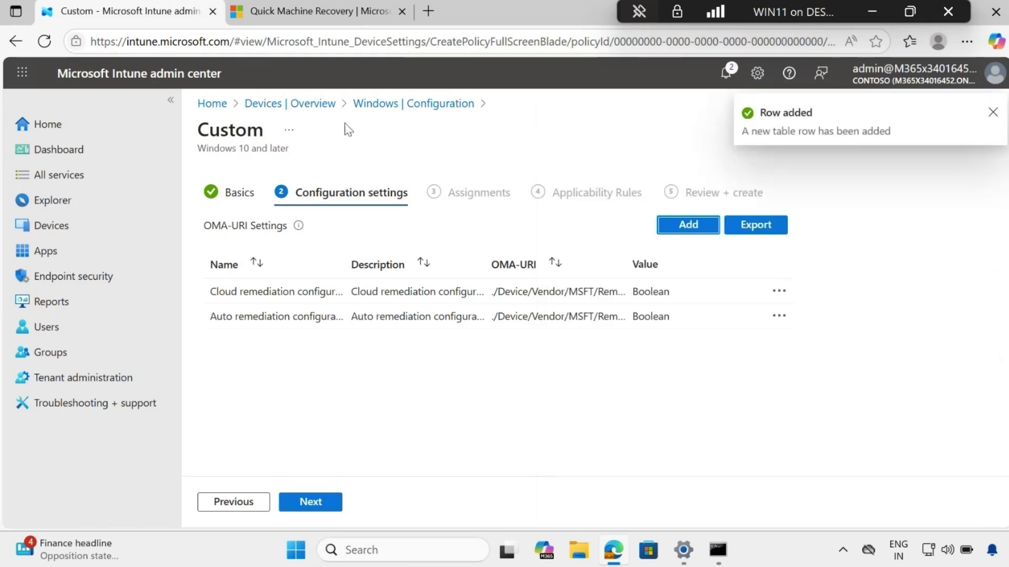
{"action": "left_click", "coordinate": [315, 11]}
Add a 'reboot time' row with the SetTimeToReboot OMA-URI path copied from the docs.
{"action": "scroll", "coordinate": [589, 480], "scroll_direction": "down", "scroll_amount": 5}
{"action": "left_click_drag", "start_coordinate": [323, 206], "coordinate": [699, 208]}
{"action": "left_click", "coordinate": [295, 210]}
{"action": "right_click", "coordinate": [652, 208]}
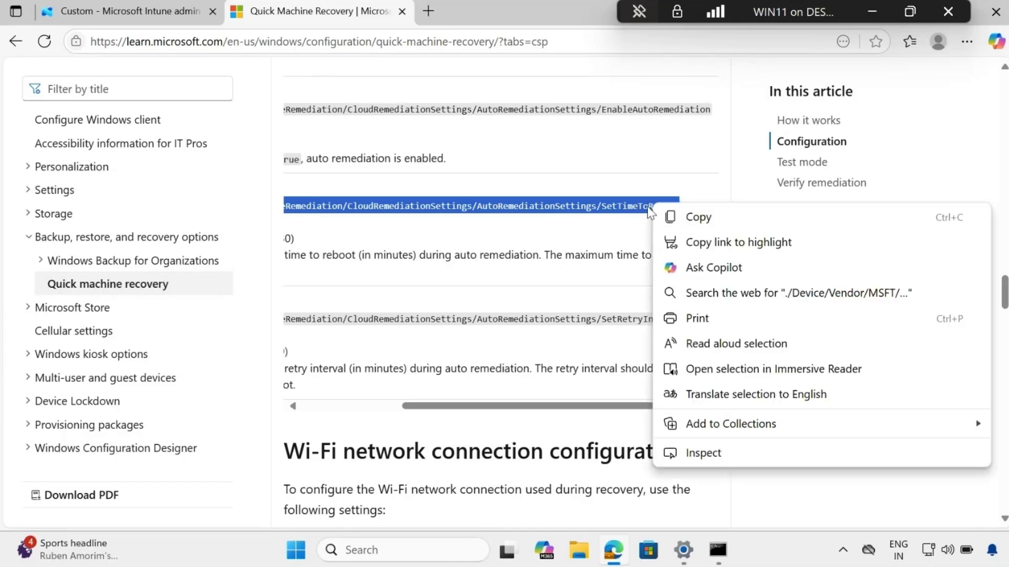
{"action": "left_click", "coordinate": [683, 217]}
{"action": "left_click", "coordinate": [142, 10]}
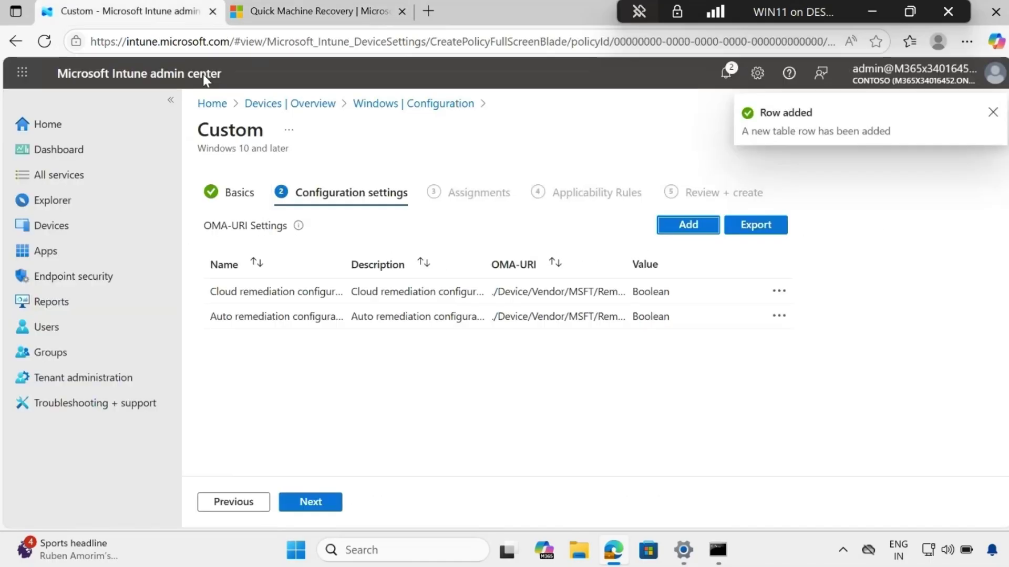
{"action": "left_click", "coordinate": [678, 230]}
{"action": "left_click", "coordinate": [802, 163]}
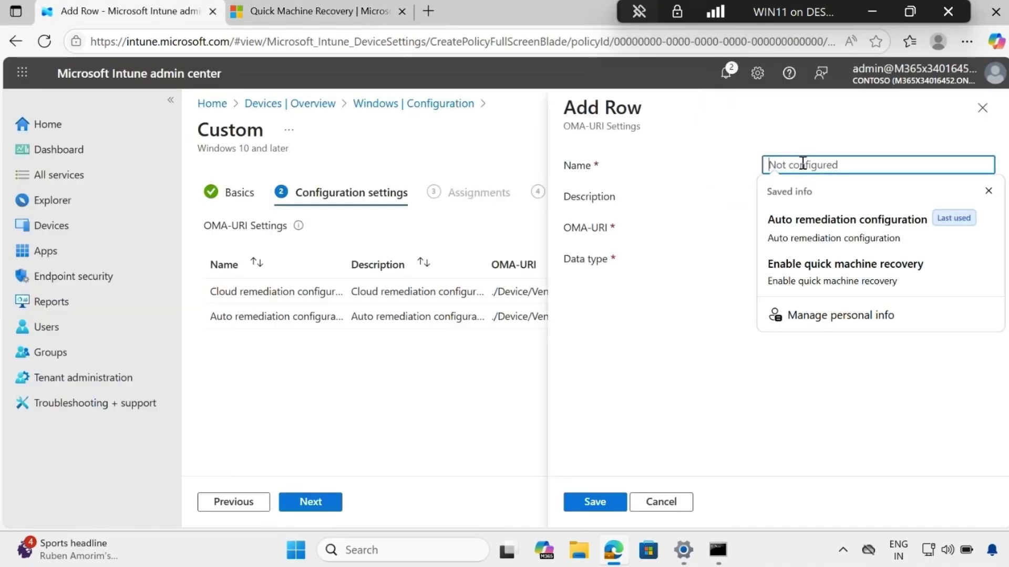
{"action": "type", "text": "reboot time"}
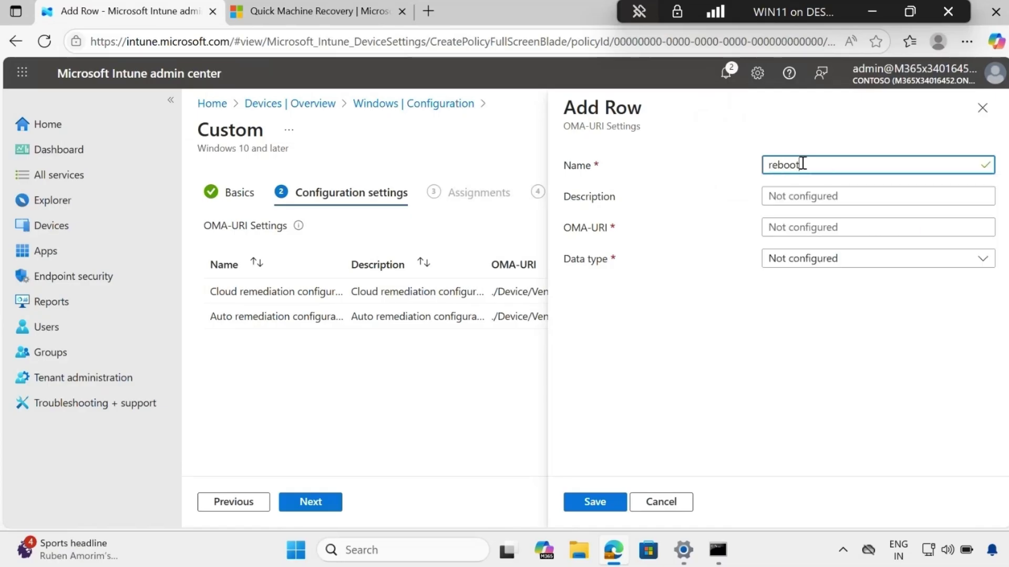
{"action": "left_click", "coordinate": [796, 226]}
{"action": "key", "text": "ctrl+v"}
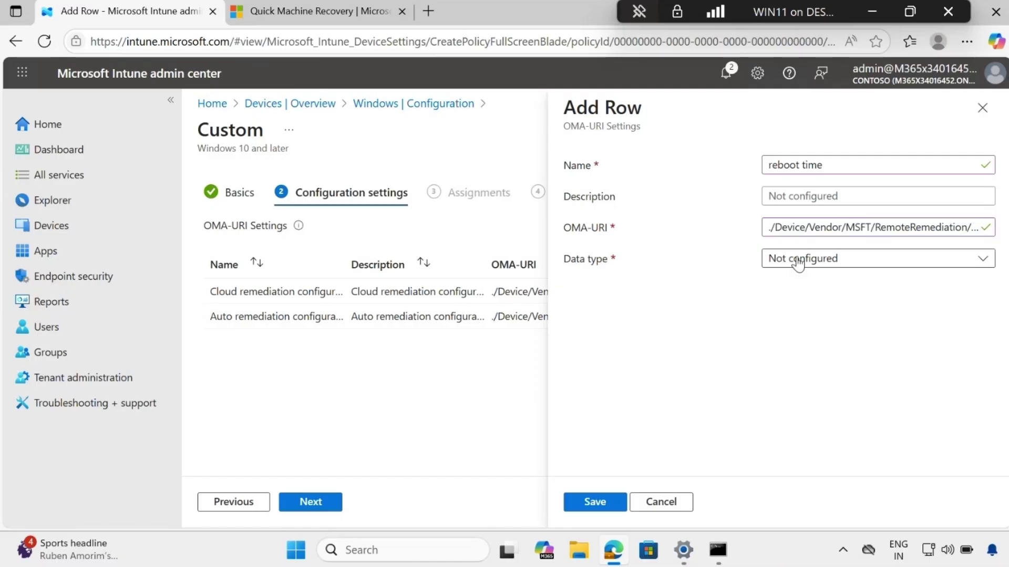
After checking the documented default, set the row to Integer with value 32 and save it.
{"action": "left_click", "coordinate": [797, 263]}
{"action": "left_click", "coordinate": [294, 11]}
{"action": "left_click_drag", "start_coordinate": [473, 410], "coordinate": [331, 398]}
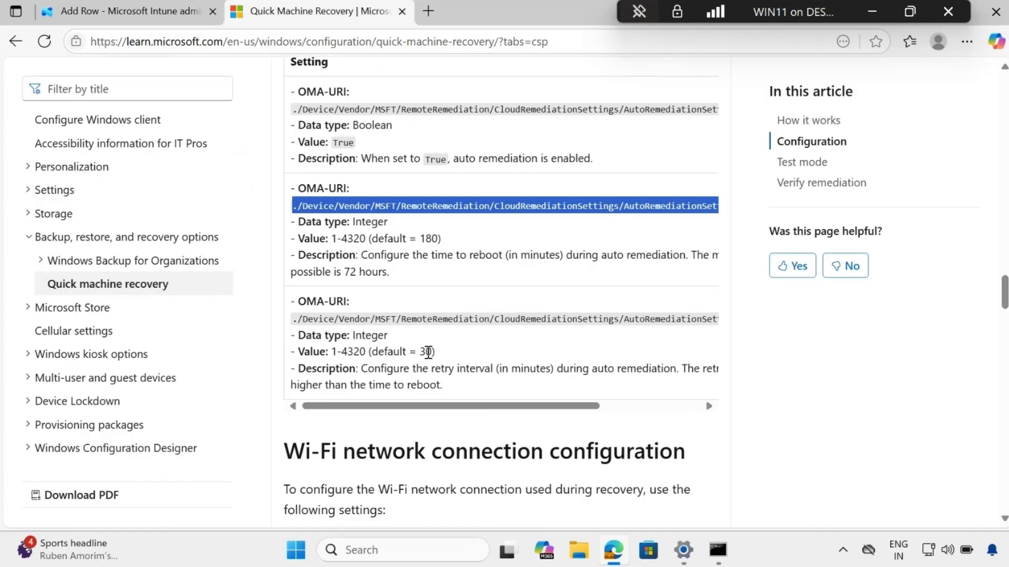
{"action": "left_click_drag", "start_coordinate": [431, 352], "coordinate": [427, 352]}
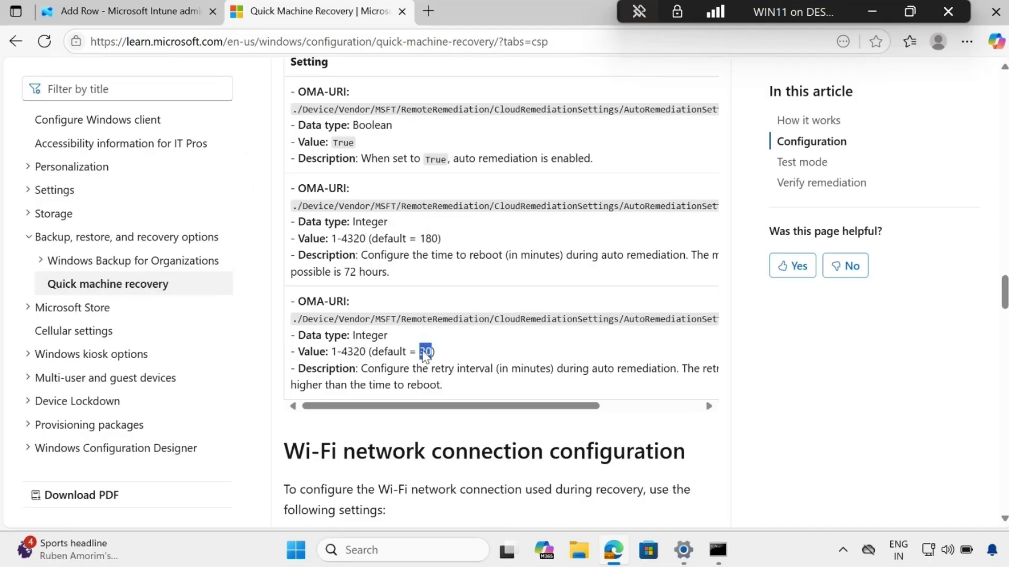
{"action": "right_click", "coordinate": [425, 351]}
{"action": "left_click", "coordinate": [467, 100]}
{"action": "left_click", "coordinate": [157, 9]}
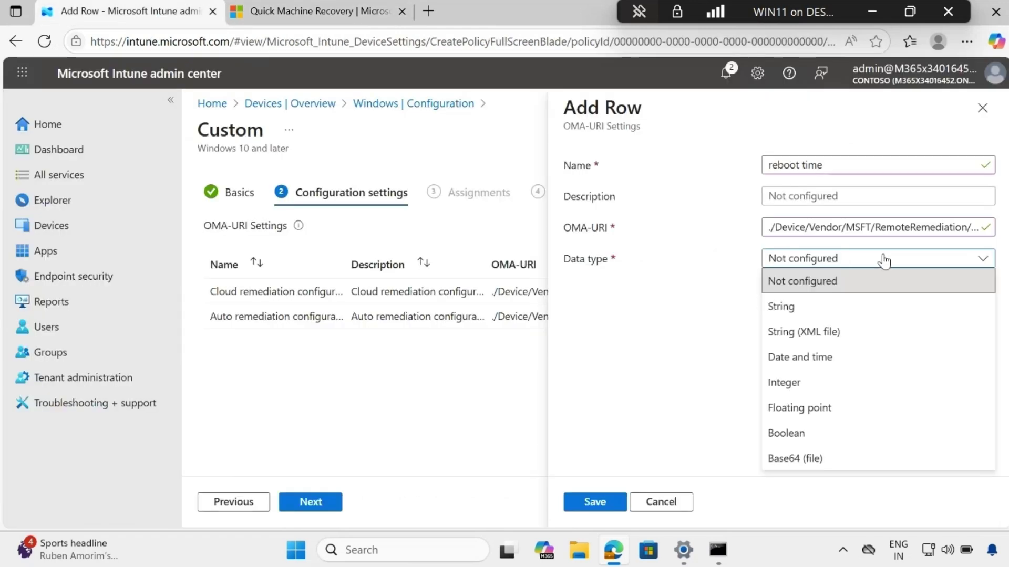
{"action": "left_click", "coordinate": [802, 382]}
{"action": "left_click", "coordinate": [804, 302]}
{"action": "type", "text": "32"}
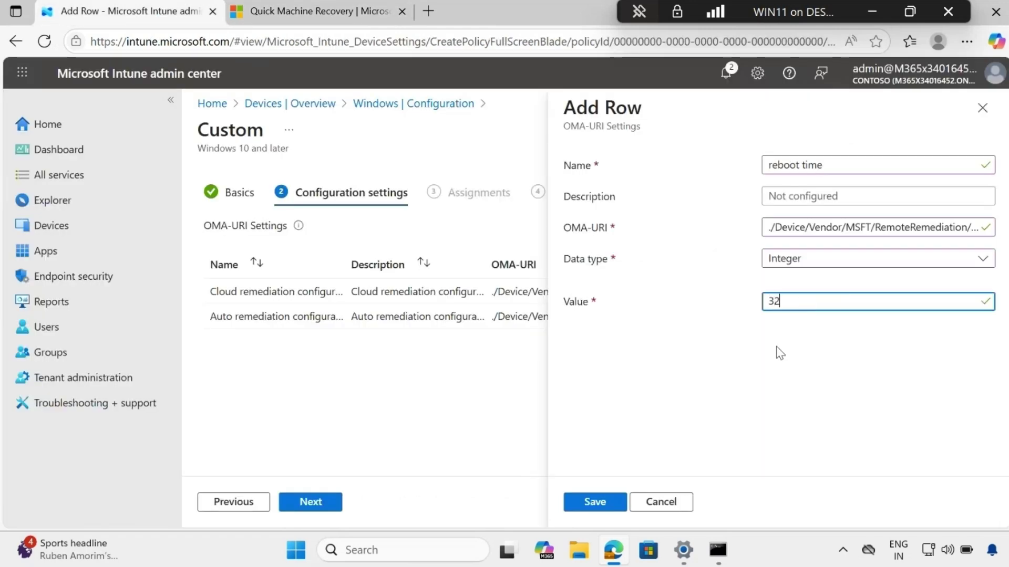
{"action": "left_click", "coordinate": [612, 503]}
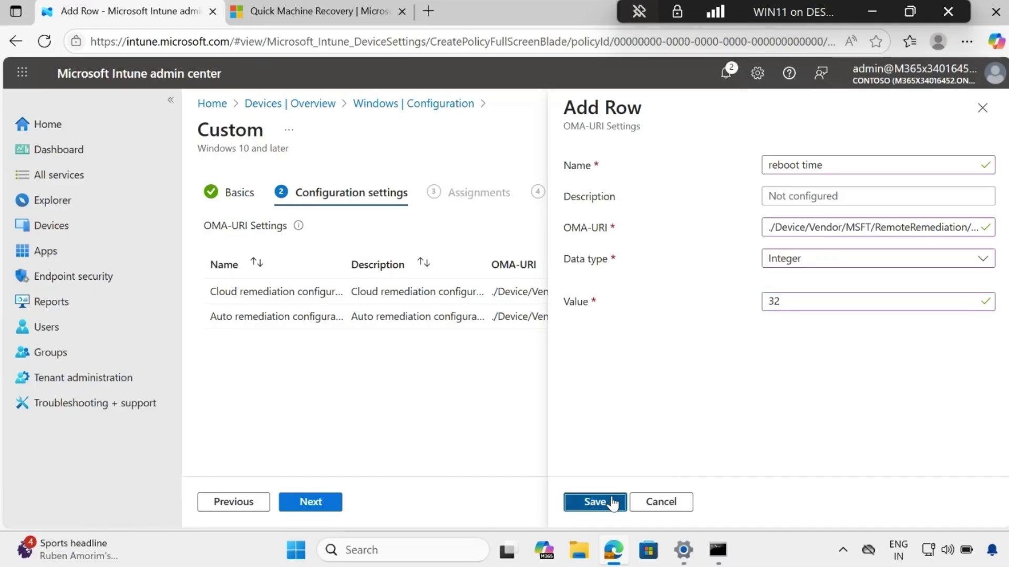
{"action": "left_click", "coordinate": [309, 13]}
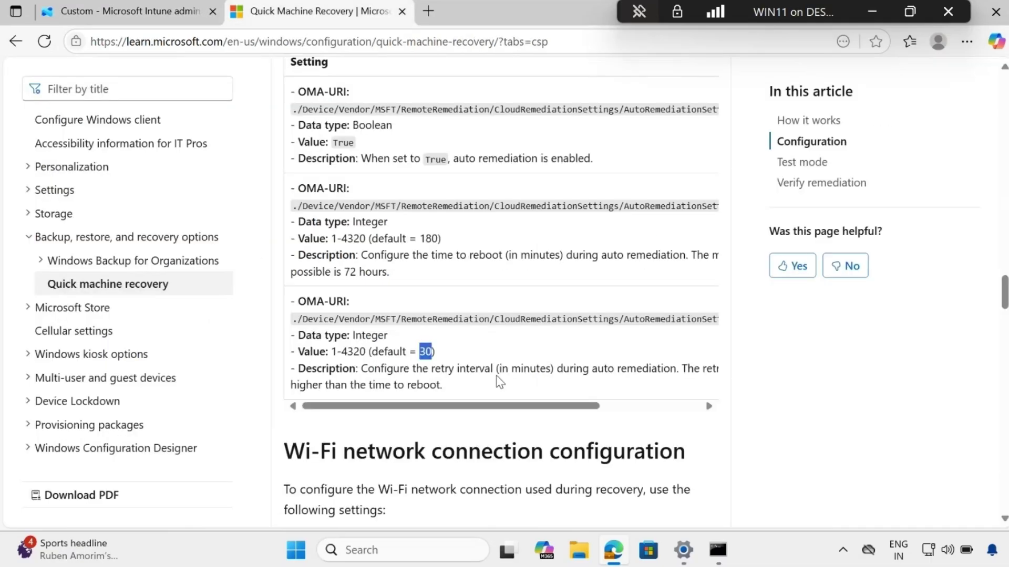
Add a row with the SetRetryInterval OMA-URI path, Integer type and value 180.
{"action": "key", "text": "ctrl+shift+Tab"}
{"action": "left_click", "coordinate": [687, 225]}
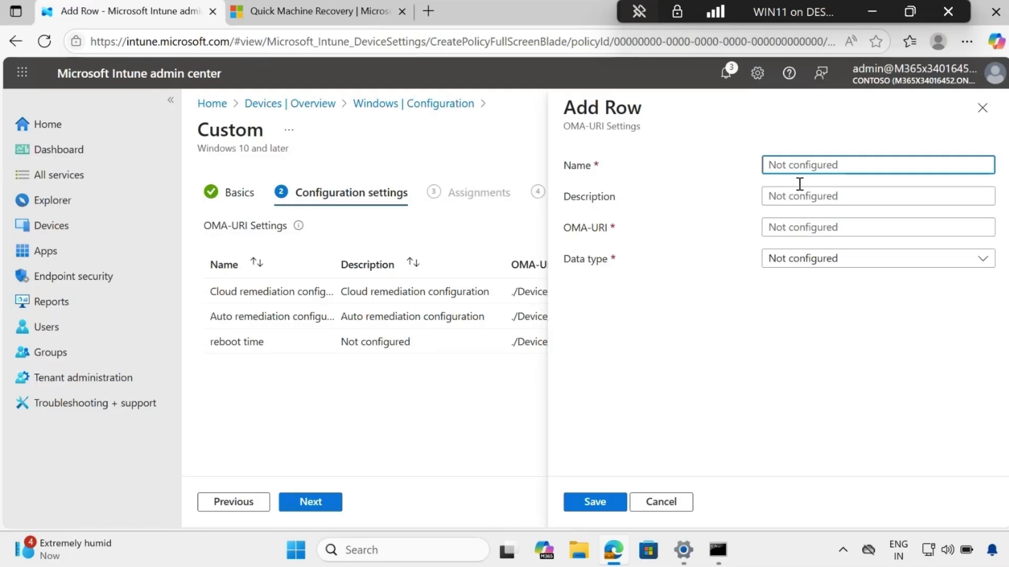
{"action": "left_click", "coordinate": [791, 225]}
{"action": "key", "text": "ctrl+v"}
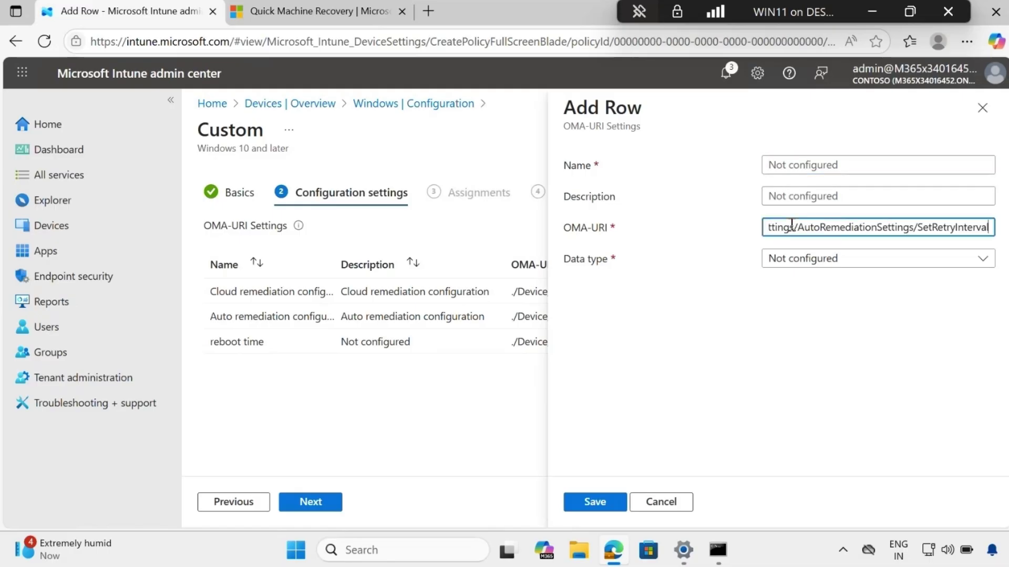
{"action": "left_click", "coordinate": [793, 258]}
{"action": "left_click", "coordinate": [792, 387]}
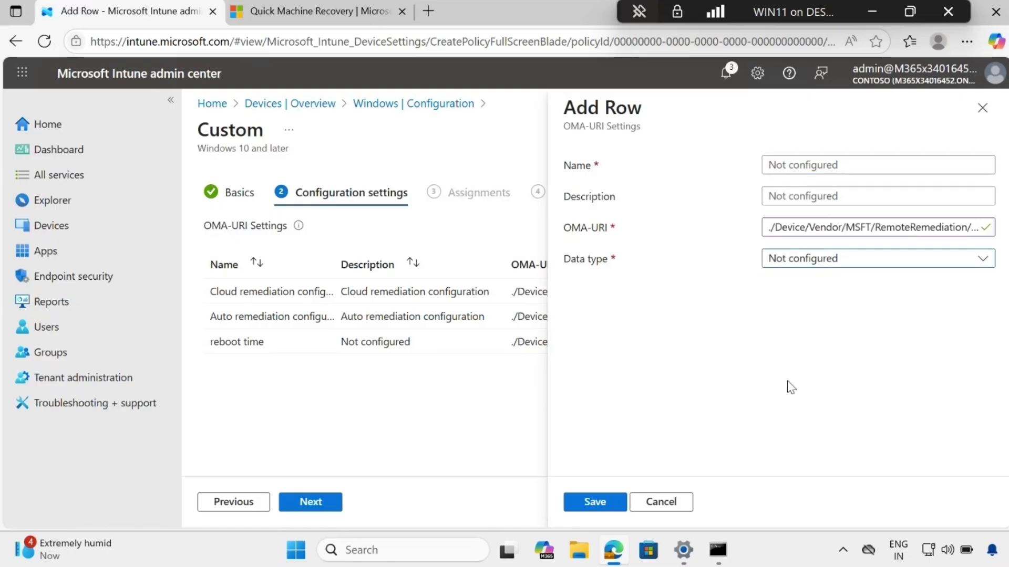
{"action": "left_click", "coordinate": [787, 302]}
{"action": "type", "text": "180"}
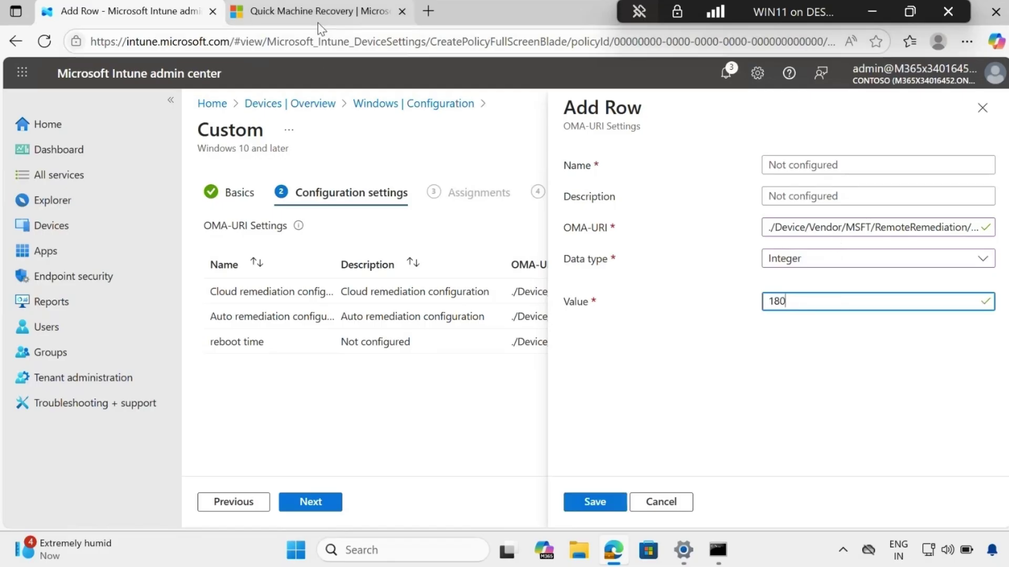
Name the row 'SetRetryInterval', copied from the docs, and save it.
{"action": "left_click", "coordinate": [318, 21]}
{"action": "left_click_drag", "start_coordinate": [553, 407], "coordinate": [663, 387]}
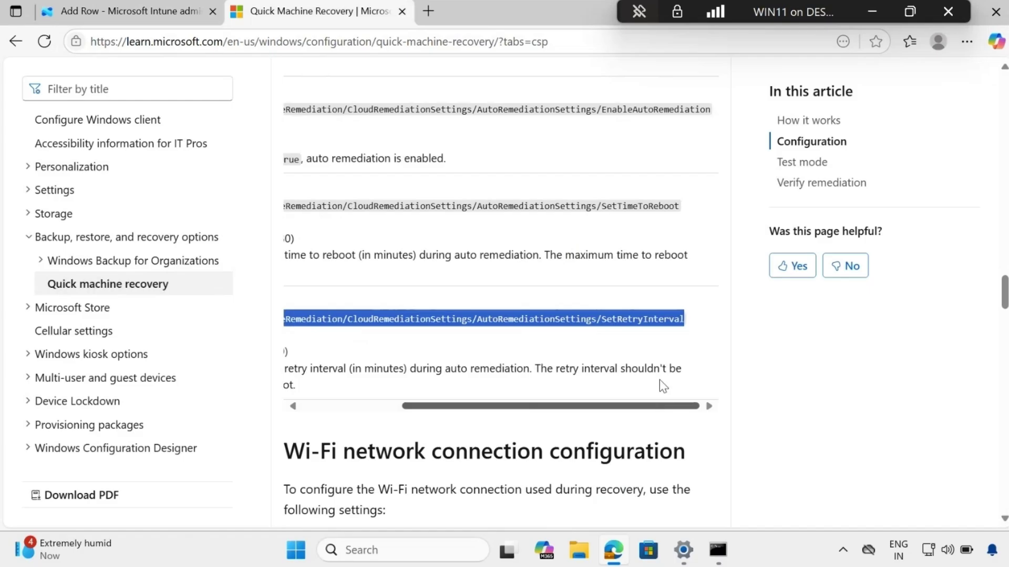
{"action": "left_click", "coordinate": [660, 379]}
{"action": "double_click", "coordinate": [647, 319]}
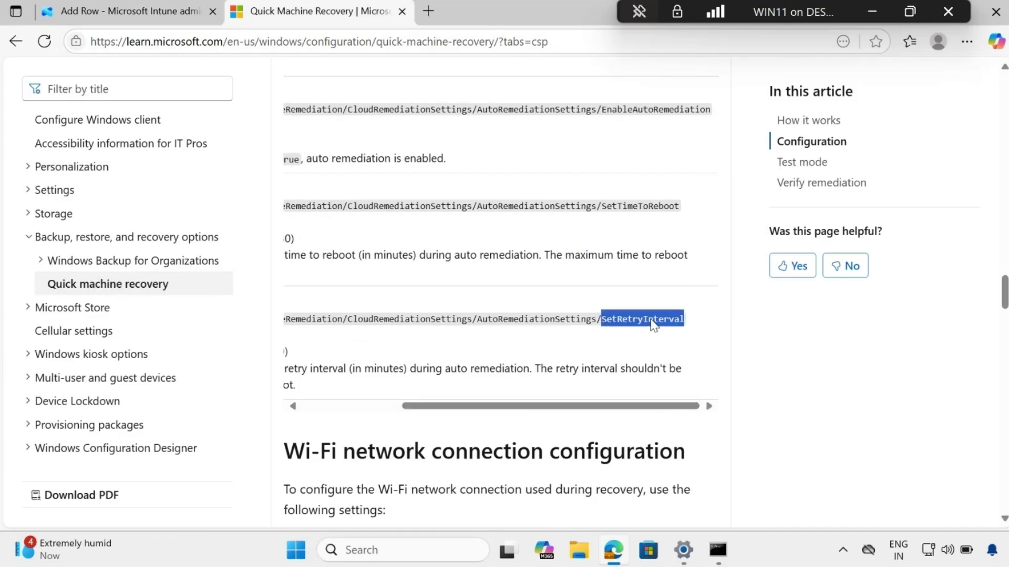
{"action": "right_click", "coordinate": [654, 326]}
{"action": "left_click", "coordinate": [688, 68]}
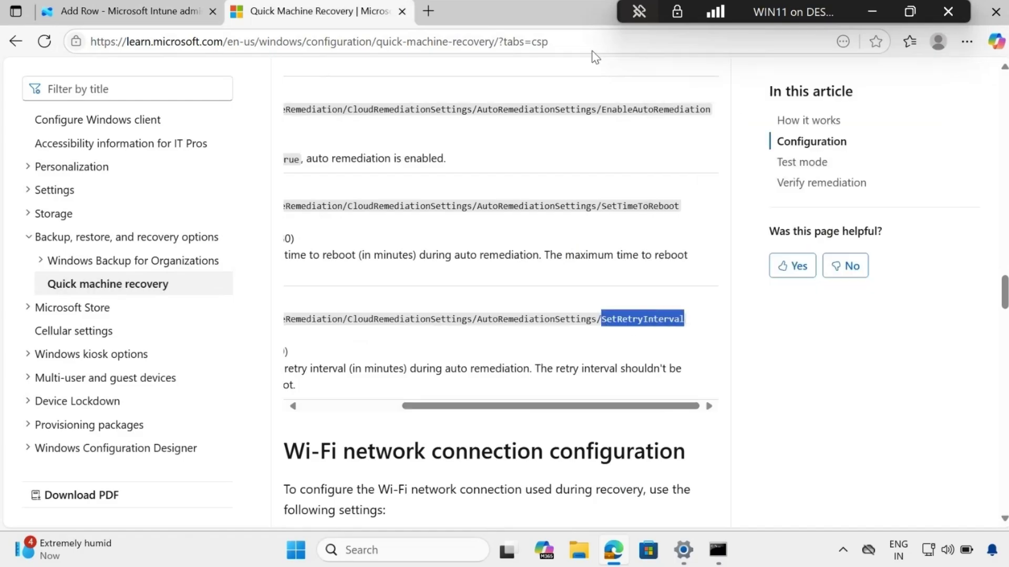
{"action": "left_click", "coordinate": [133, 2]}
{"action": "left_click", "coordinate": [809, 166]}
{"action": "key", "text": "ctrl+v"}
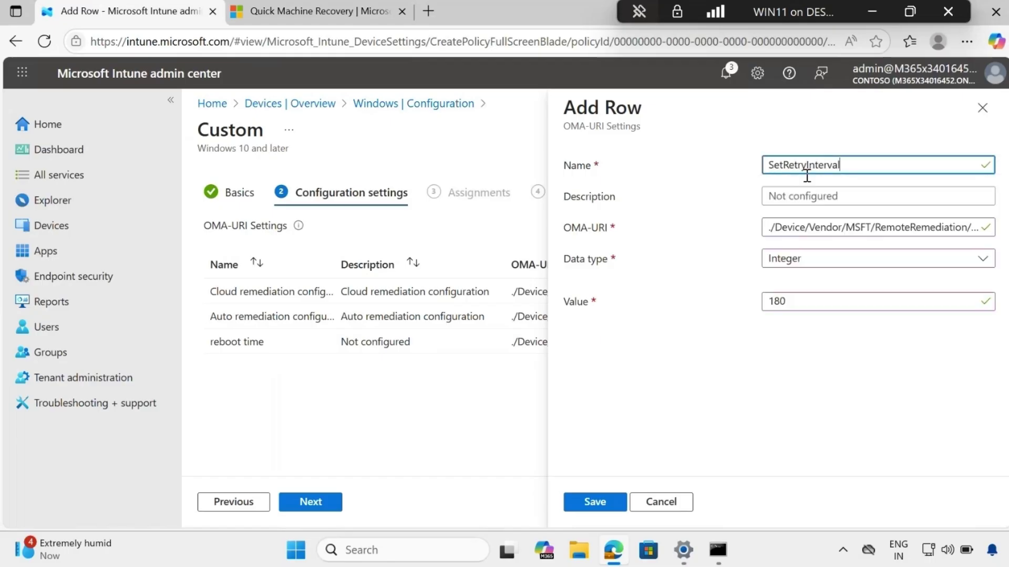
{"action": "left_click", "coordinate": [597, 505]}
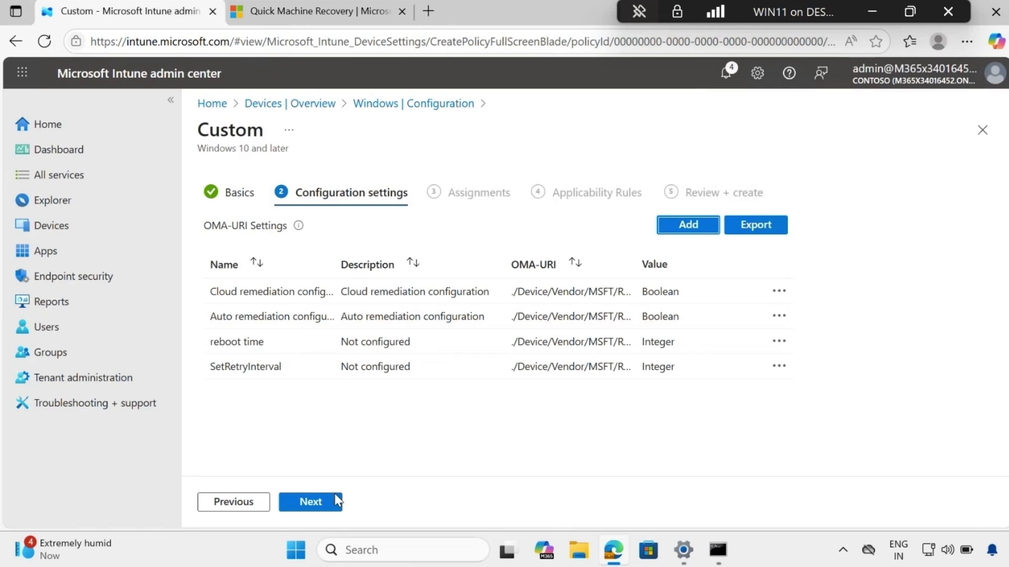
Assign the profile to all devices, pass Applicability Rules, and create it from Review + create.
{"action": "left_click", "coordinate": [315, 507]}
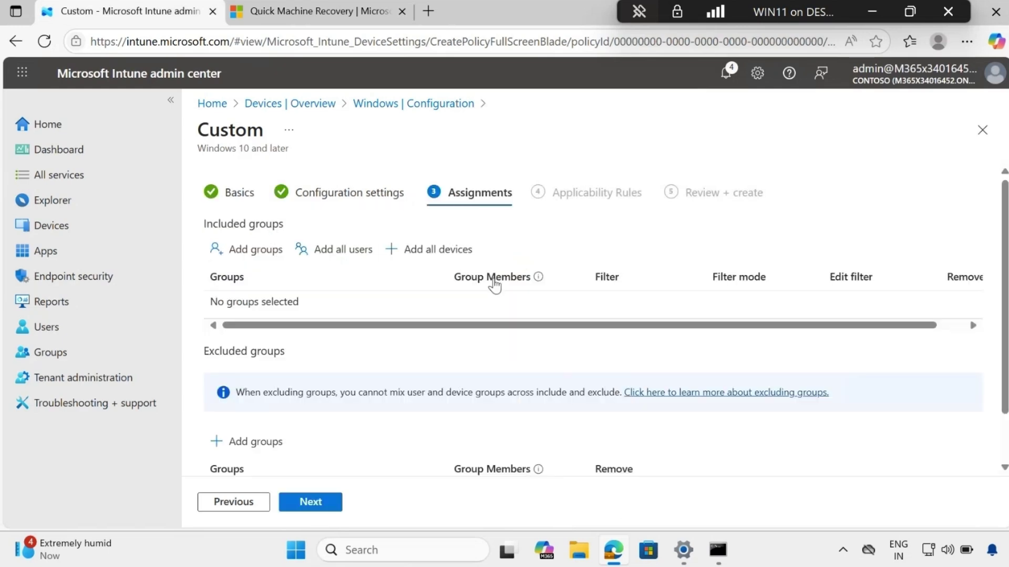
{"action": "left_click", "coordinate": [431, 251]}
{"action": "left_click", "coordinate": [315, 505]}
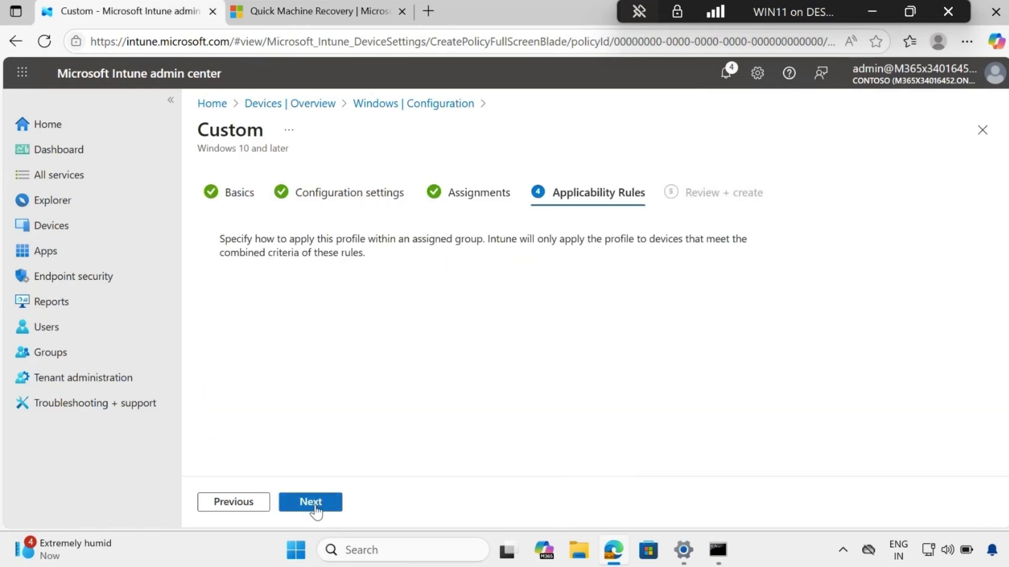
{"action": "left_click", "coordinate": [315, 505]}
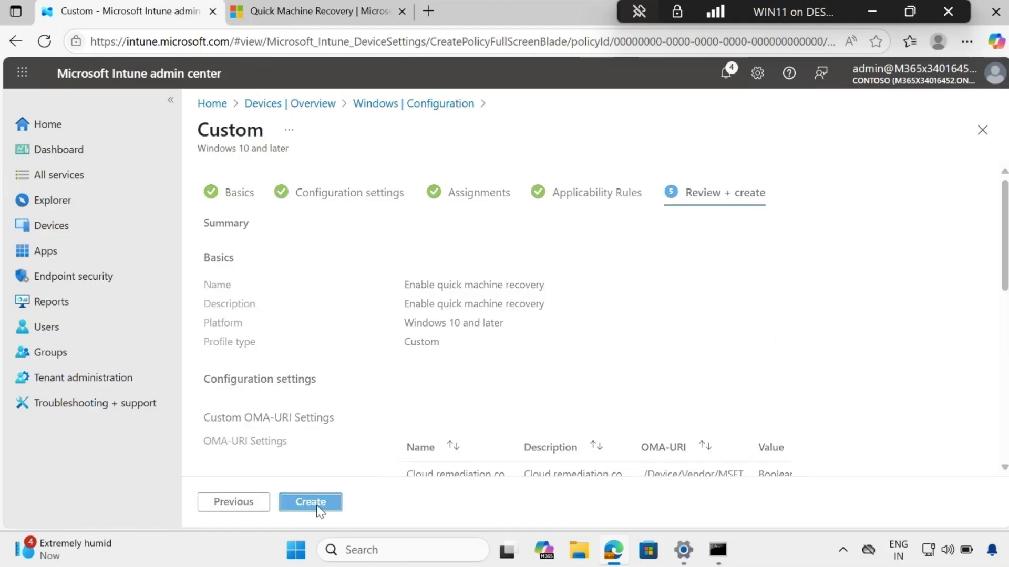
{"action": "left_click", "coordinate": [311, 502]}
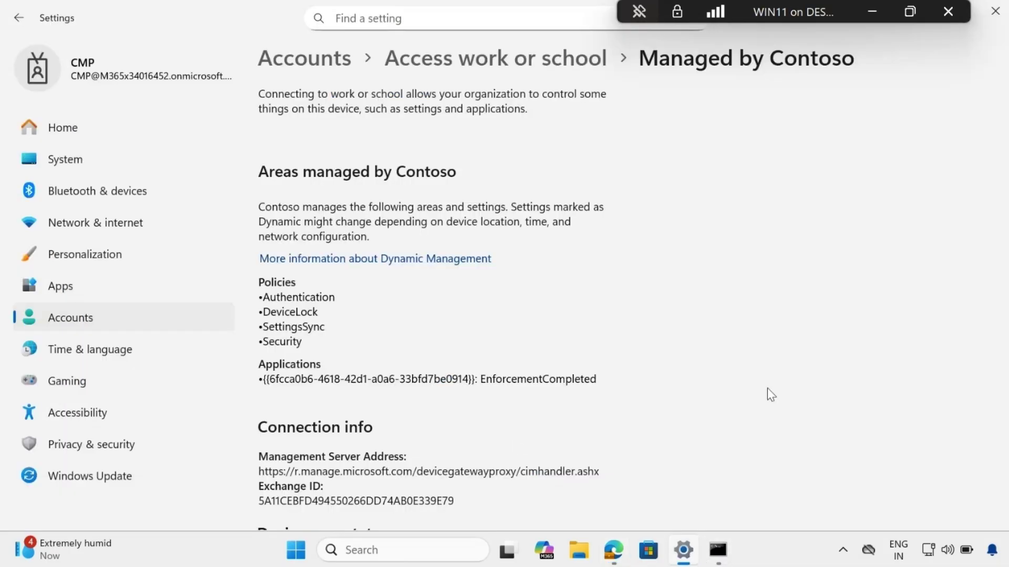
Sync the device with the Contoso management service from its Device sync status section.
{"action": "scroll", "coordinate": [767, 386], "scroll_direction": "down", "scroll_amount": 5}
{"action": "left_click", "coordinate": [307, 324]}
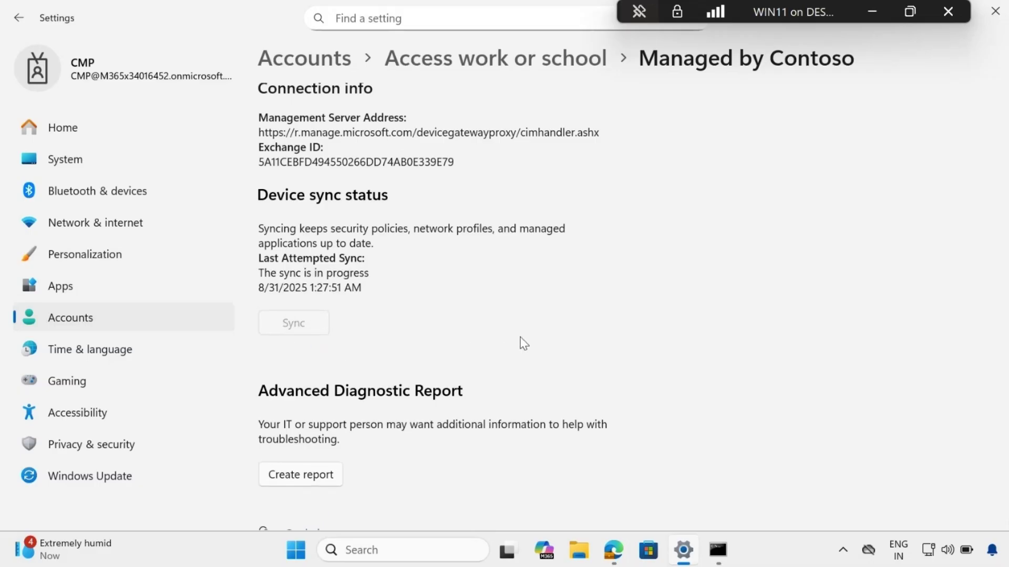
{"action": "scroll", "coordinate": [607, 379], "scroll_direction": "up", "scroll_amount": 5}
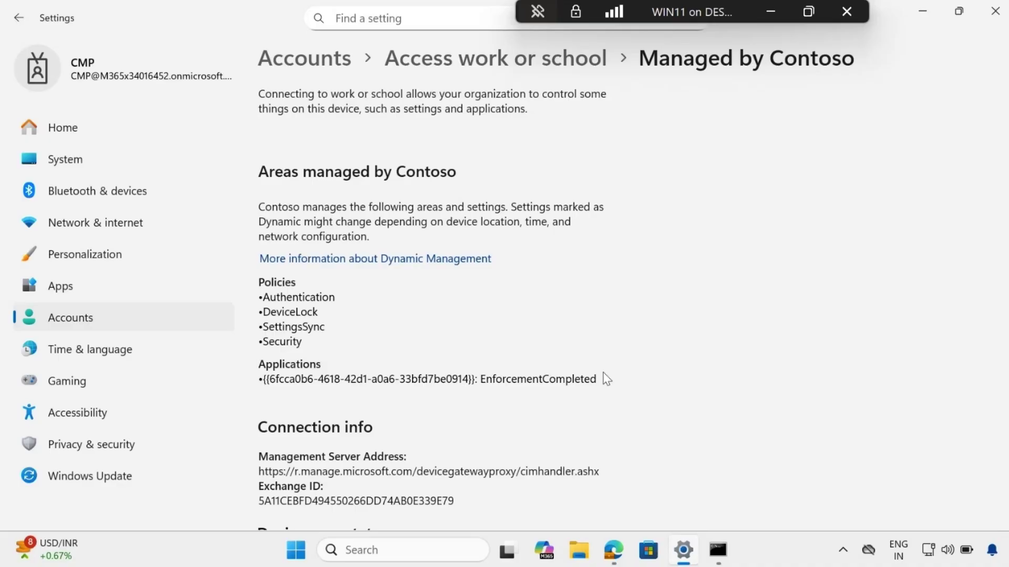
Go to System > Recovery > Quick machine recovery in Windows Settings.
{"action": "left_click", "coordinate": [84, 169]}
{"action": "scroll", "coordinate": [592, 389], "scroll_direction": "down", "scroll_amount": 5}
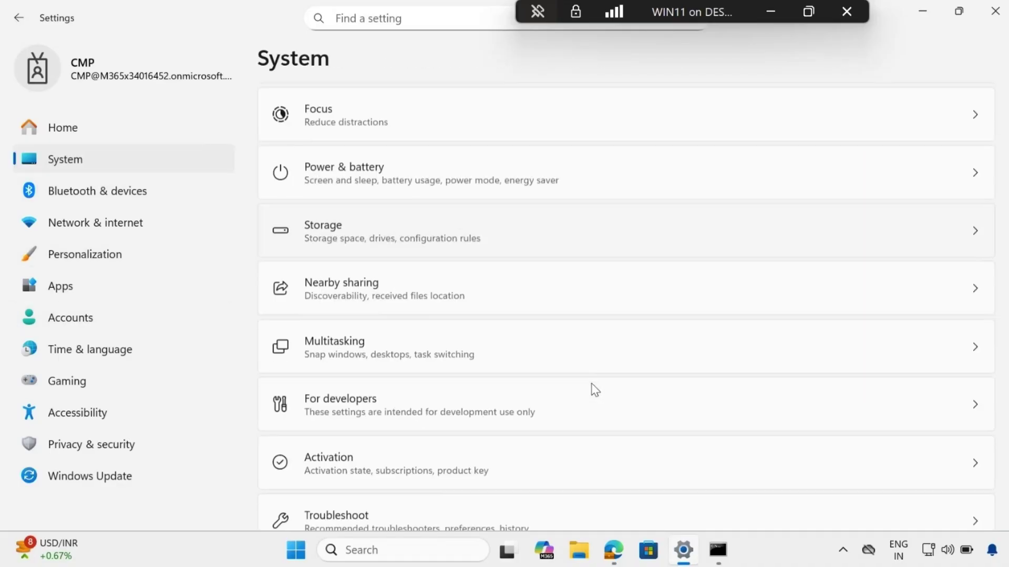
{"action": "scroll", "coordinate": [595, 393], "scroll_direction": "down", "scroll_amount": 2}
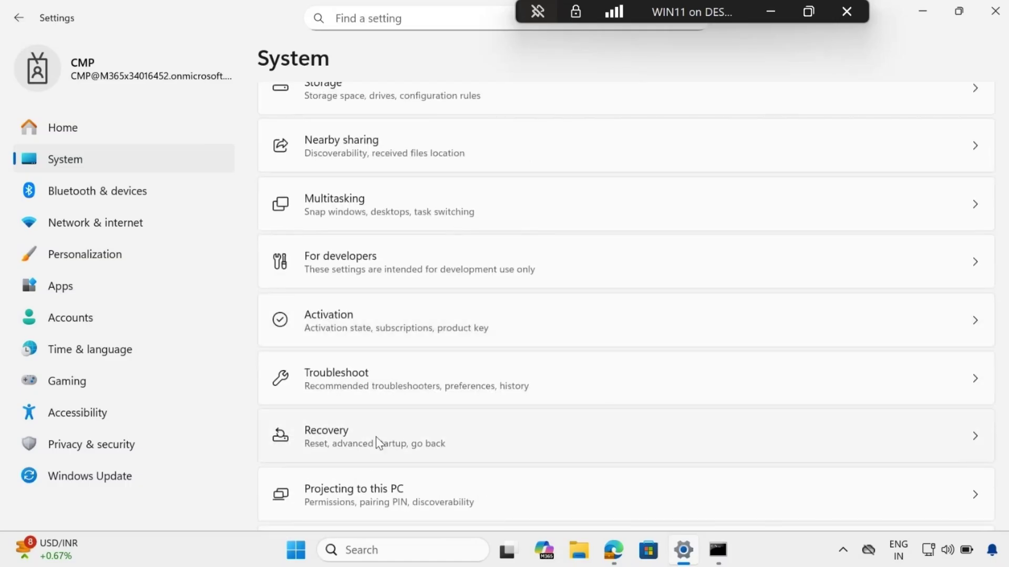
{"action": "left_click", "coordinate": [376, 438]}
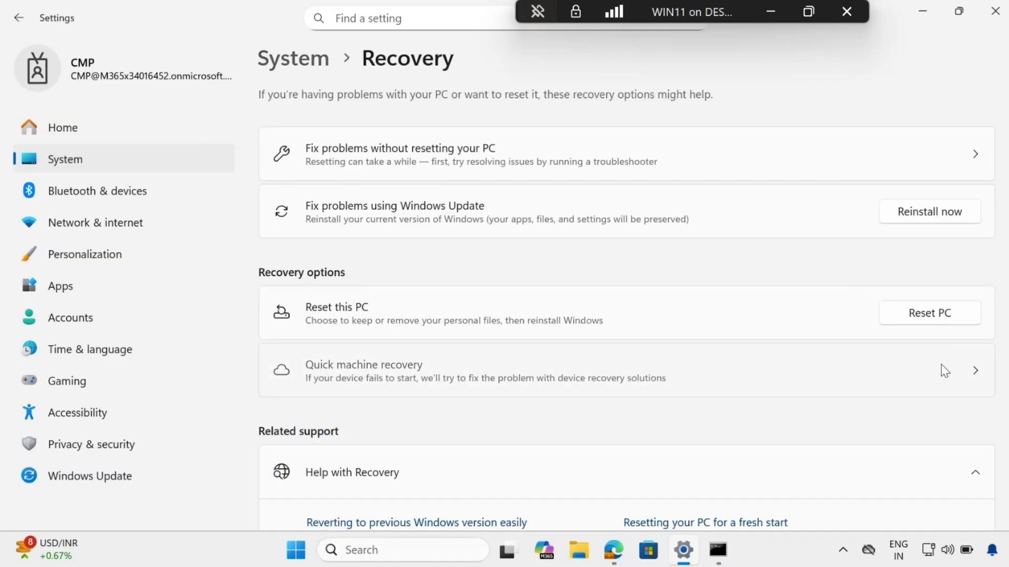
{"action": "left_click", "coordinate": [941, 368]}
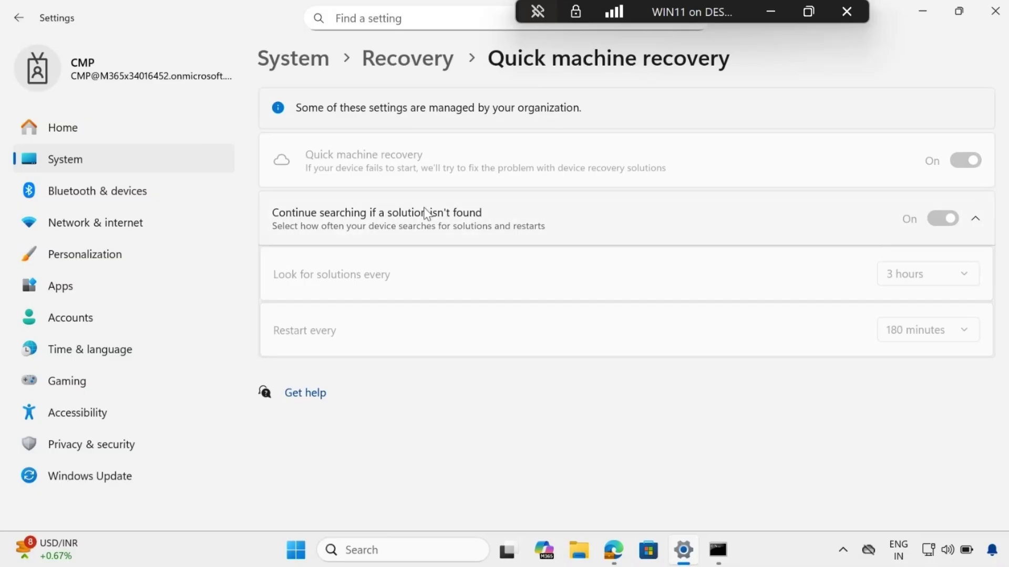
Scroll back to the reagentc help in Command Prompt and copy the /getrecoverytestmode option text.
{"action": "left_click", "coordinate": [718, 550]}
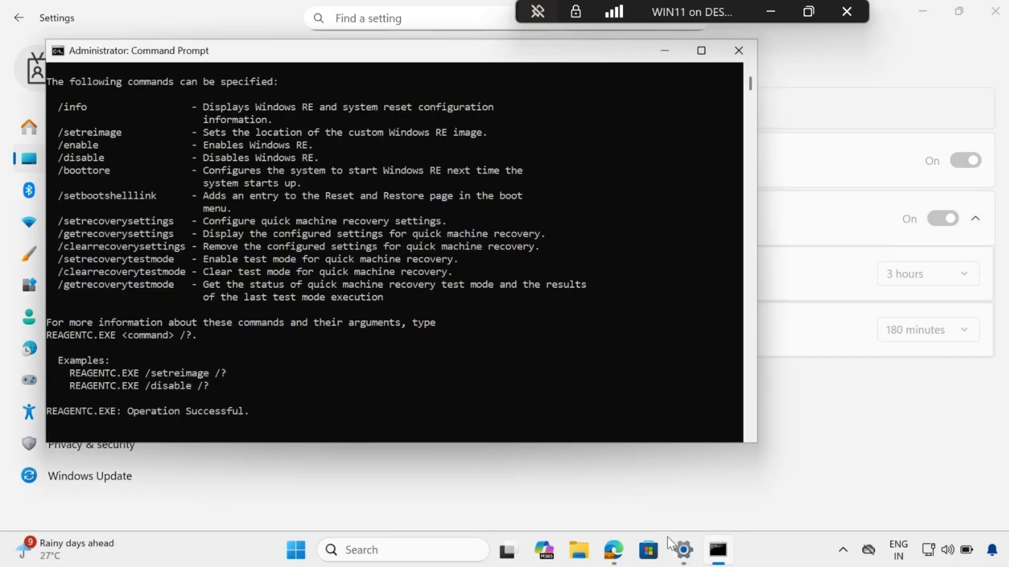
{"action": "scroll", "coordinate": [276, 433], "scroll_direction": "down", "scroll_amount": 10}
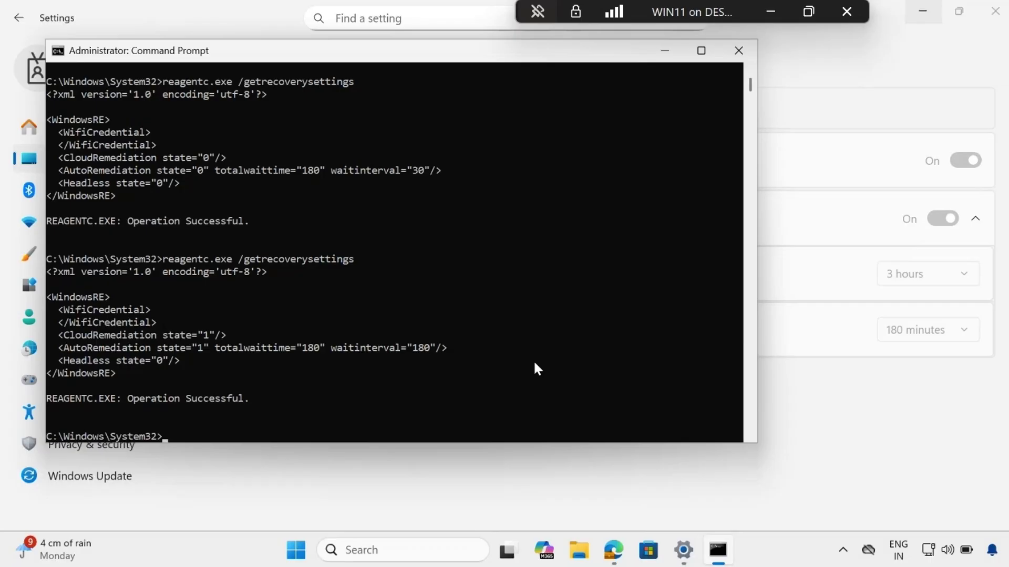
{"action": "scroll", "coordinate": [382, 386], "scroll_direction": "up", "scroll_amount": 3}
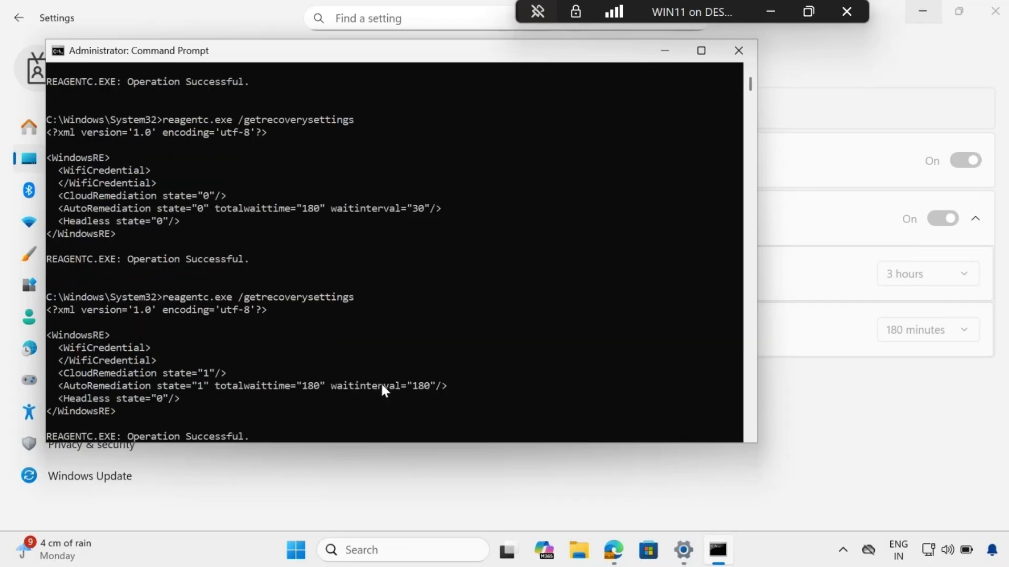
{"action": "scroll", "coordinate": [260, 318], "scroll_direction": "up", "scroll_amount": 2}
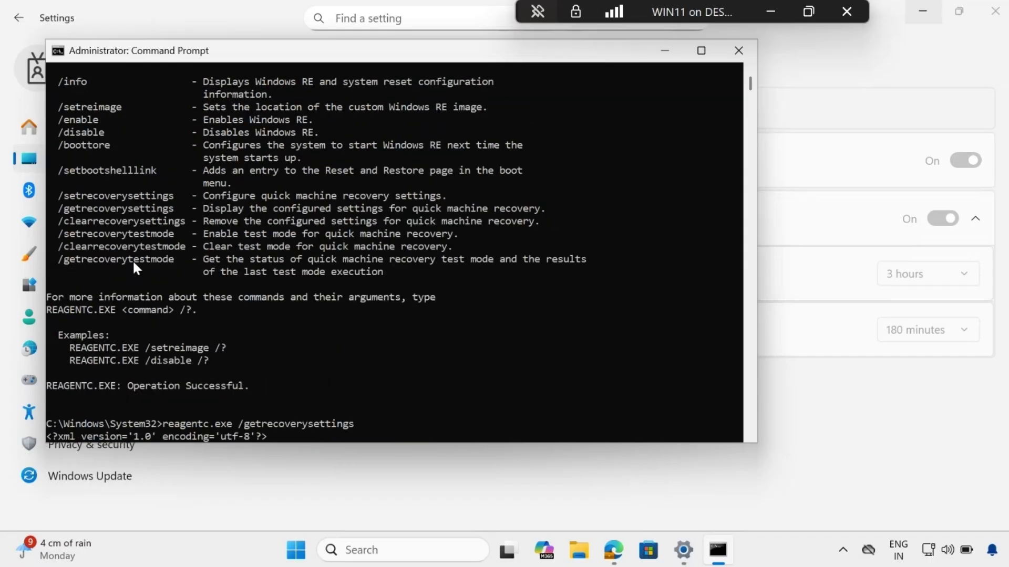
{"action": "left_click_drag", "start_coordinate": [172, 261], "coordinate": [101, 266]}
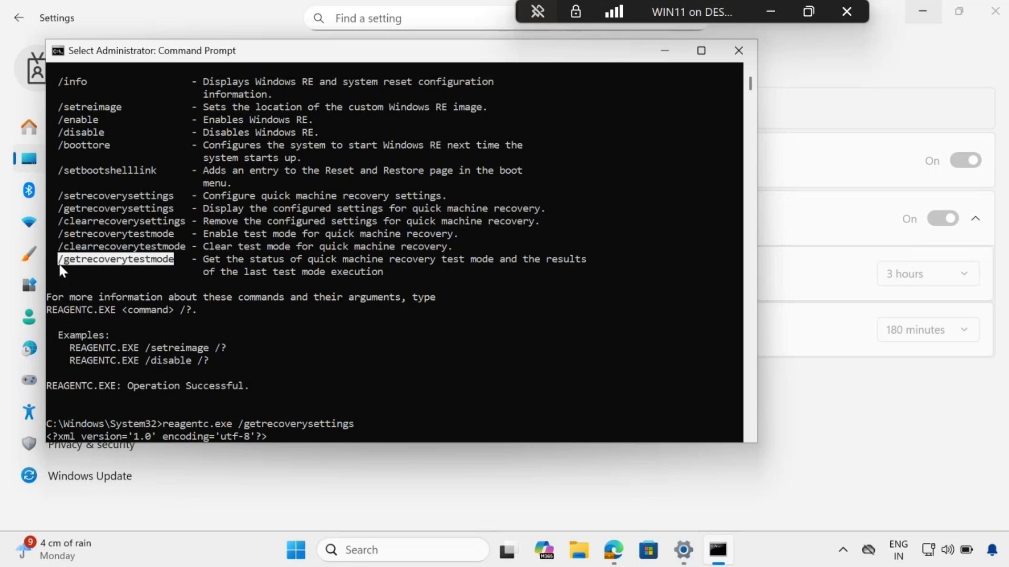
{"action": "right_click", "coordinate": [112, 257]}
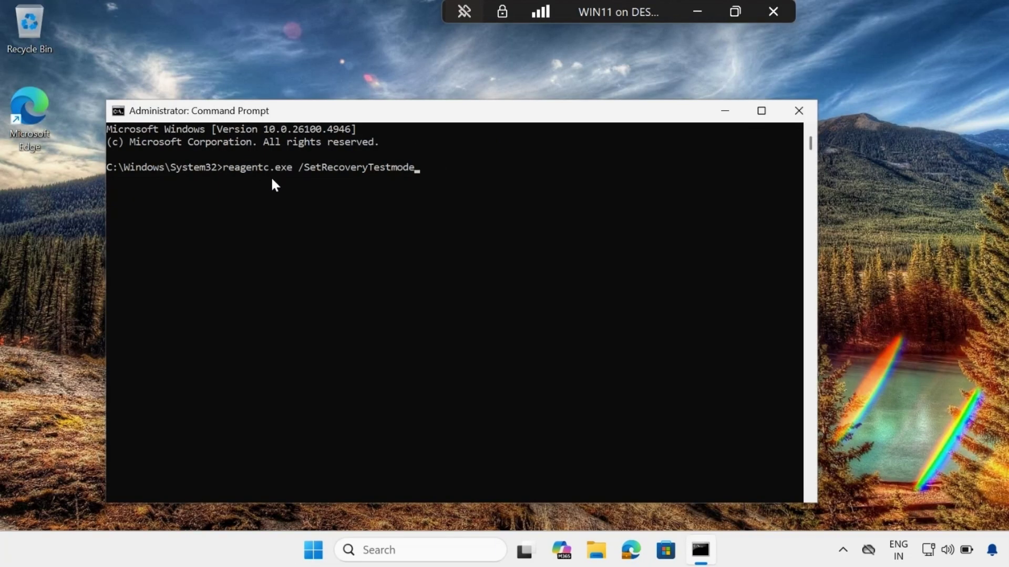
Run reagentc.exe /SetRecoveryTestmode and reagentc.exe /BootToRe to boot into Windows RE in test mode.
{"action": "key", "text": "Return"}
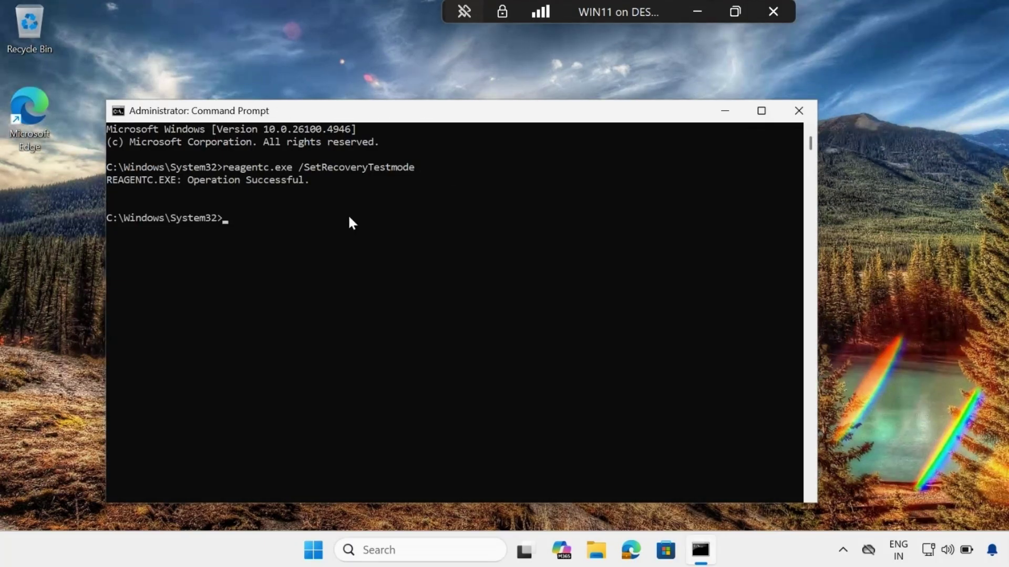
{"action": "type", "text": "reagentc.exe /BootToRe"}
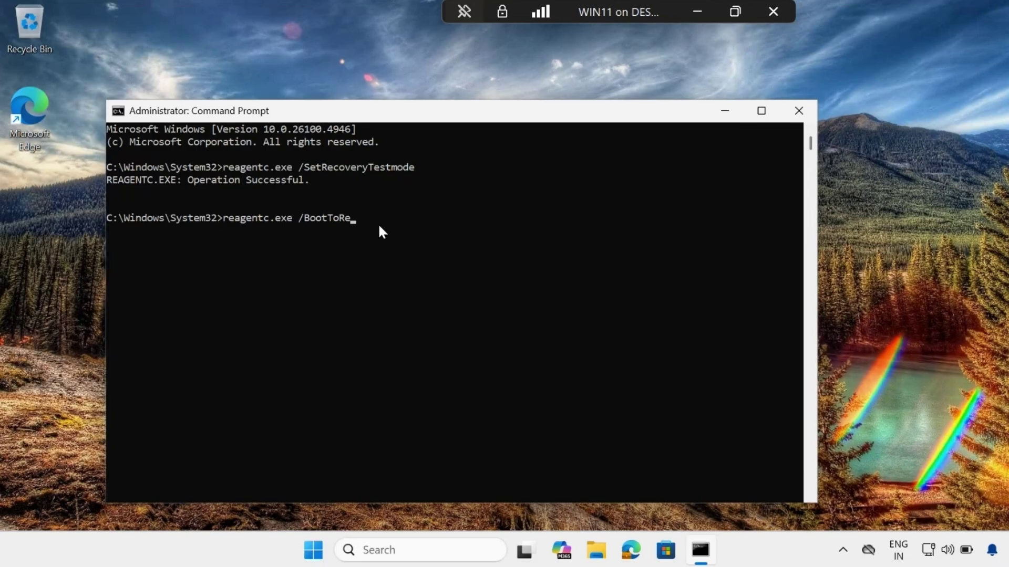
{"action": "key", "text": "Return"}
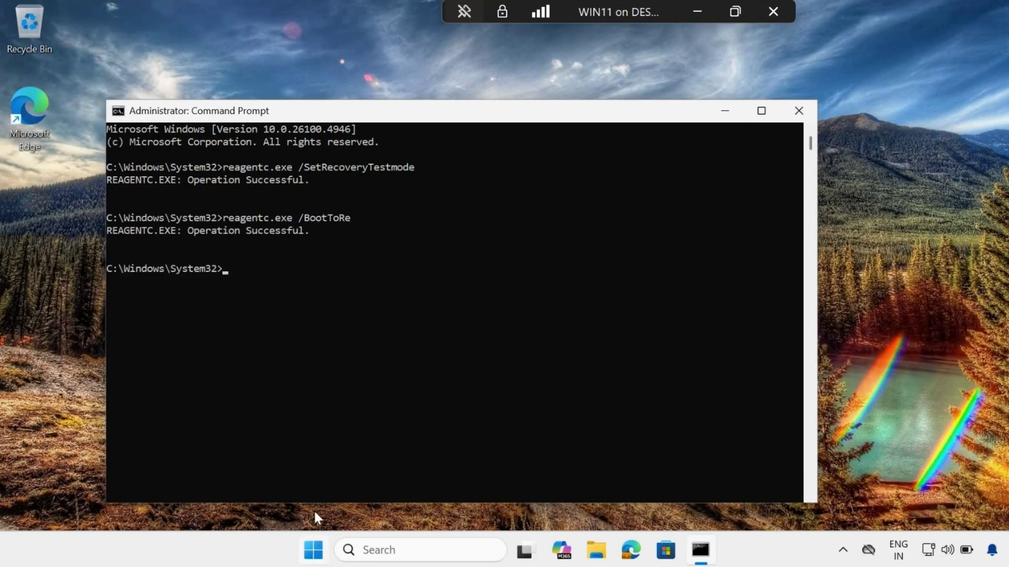
Restart the PC from the Start menu's power options.
{"action": "left_click", "coordinate": [314, 550]}
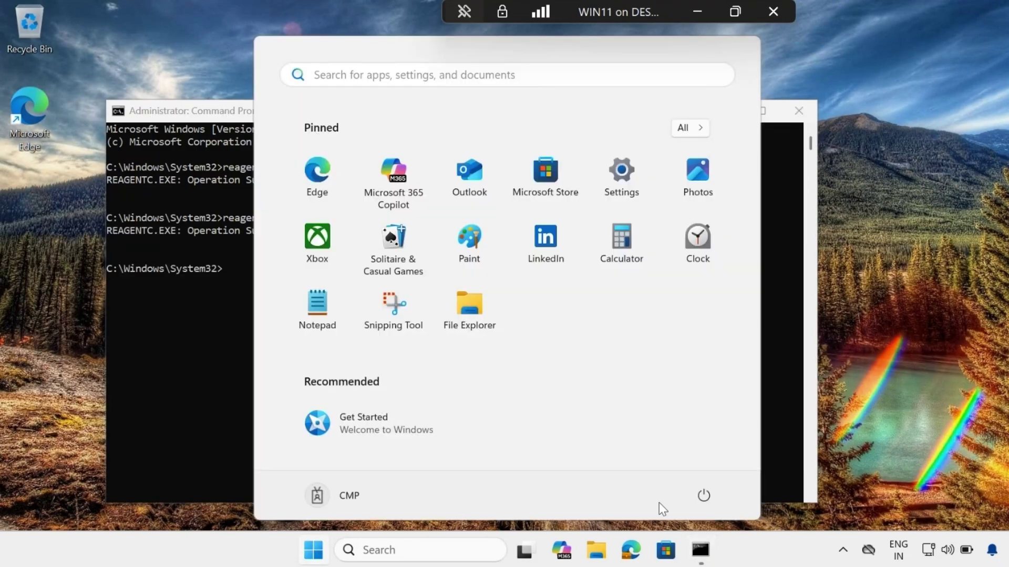
{"action": "left_click", "coordinate": [704, 498]}
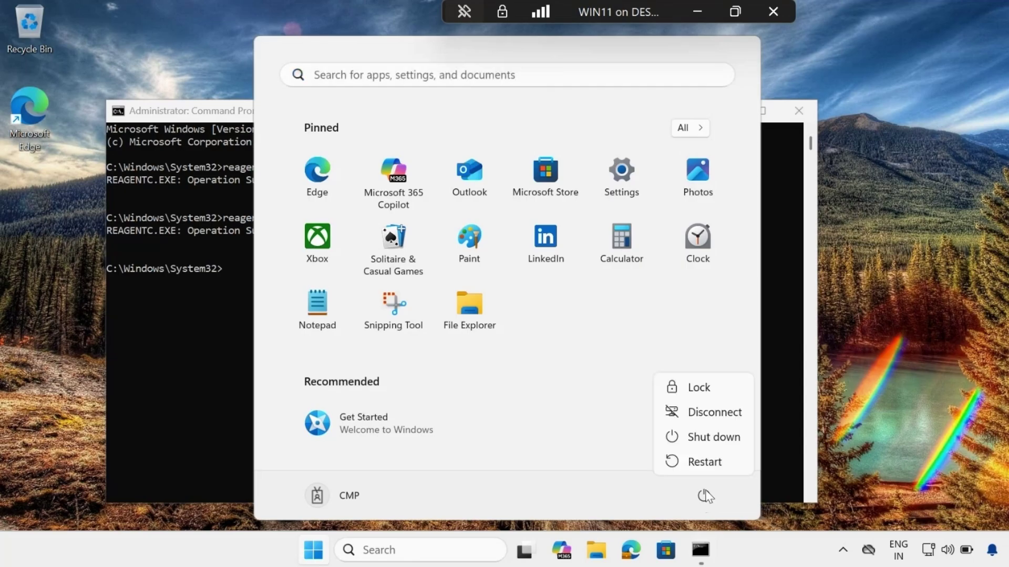
{"action": "left_click", "coordinate": [705, 462]}
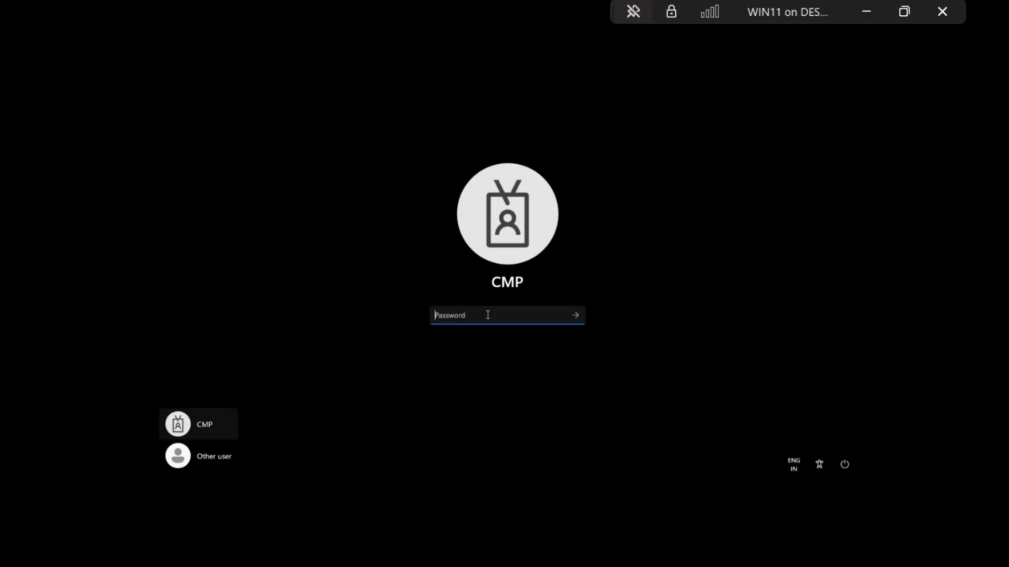
Enter the account password at the sign-in screen to reach the desktop.
{"action": "key", "text": "Caps_Lock"}
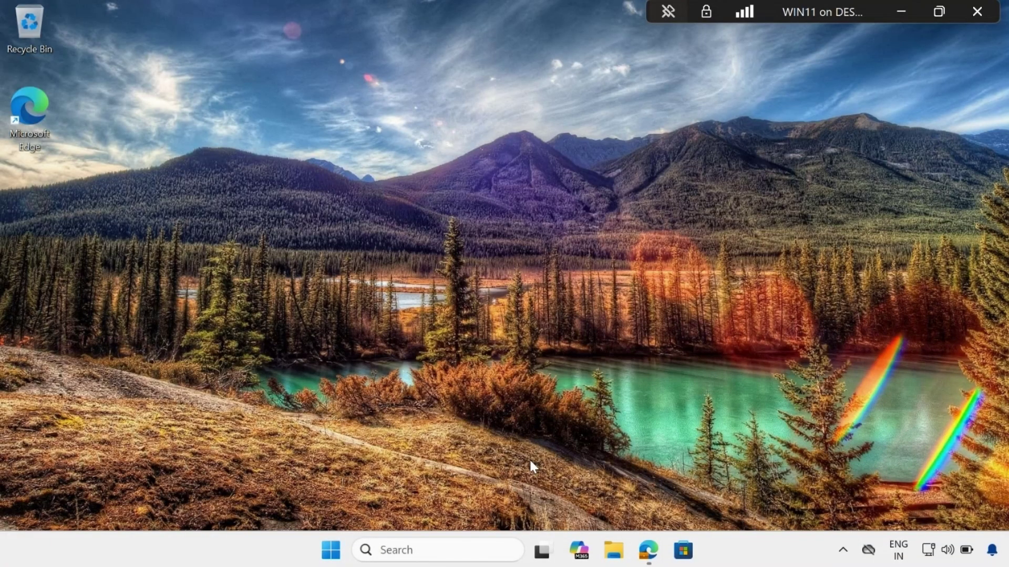
Open Settings > Windows Update > Update history.
{"action": "left_click", "coordinate": [332, 552]}
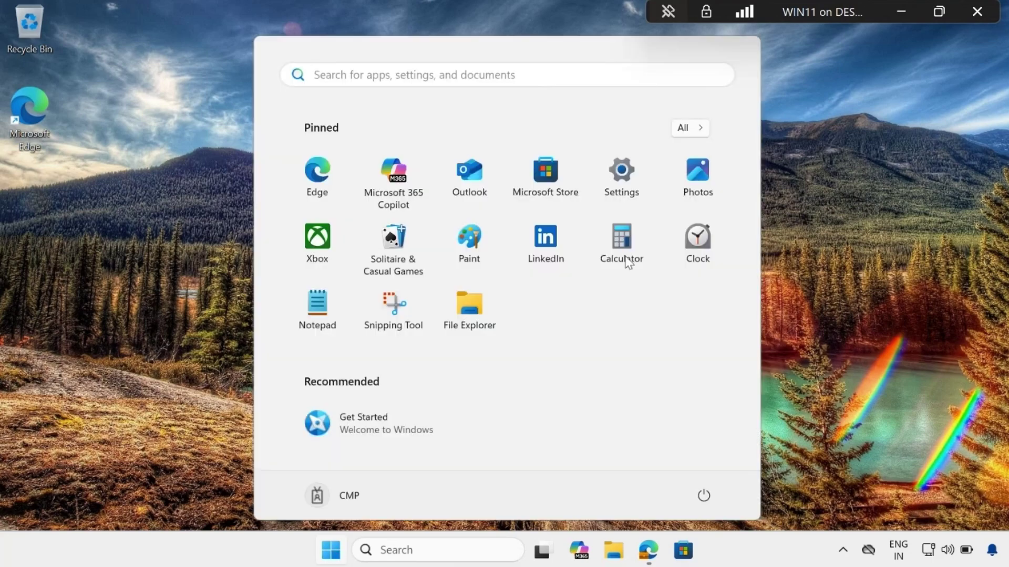
{"action": "left_click", "coordinate": [623, 199]}
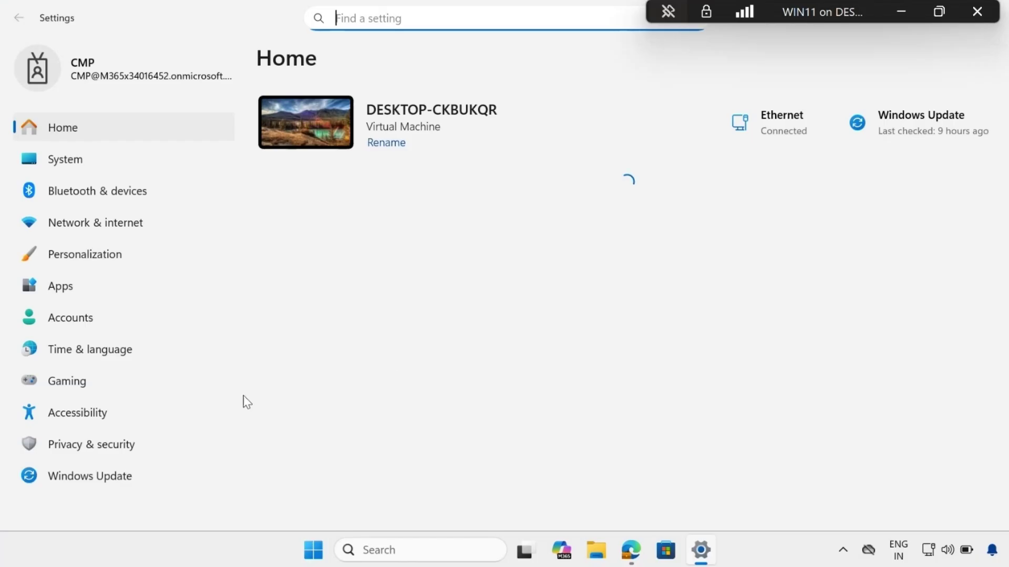
{"action": "left_click", "coordinate": [118, 475]}
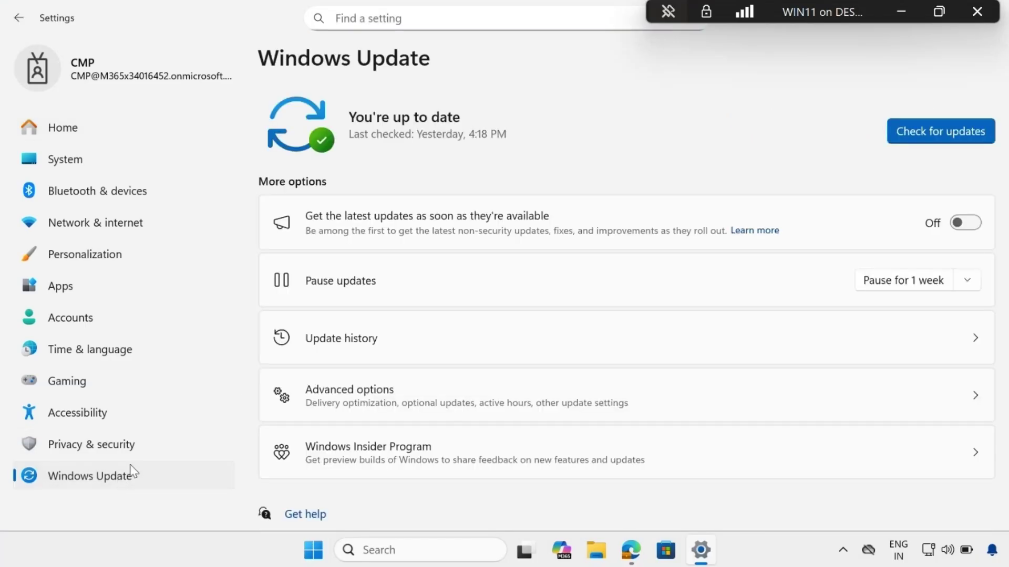
{"action": "left_click", "coordinate": [346, 346]}
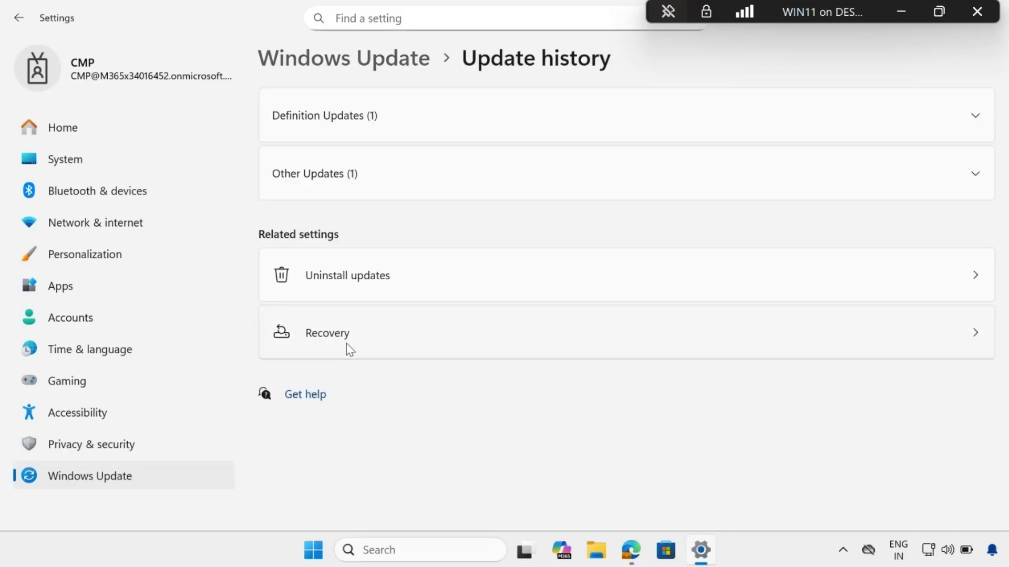
Expand Definition Updates and Other Updates, then enlarge the Learn article's update-history screenshot.
{"action": "left_click", "coordinate": [981, 117]}
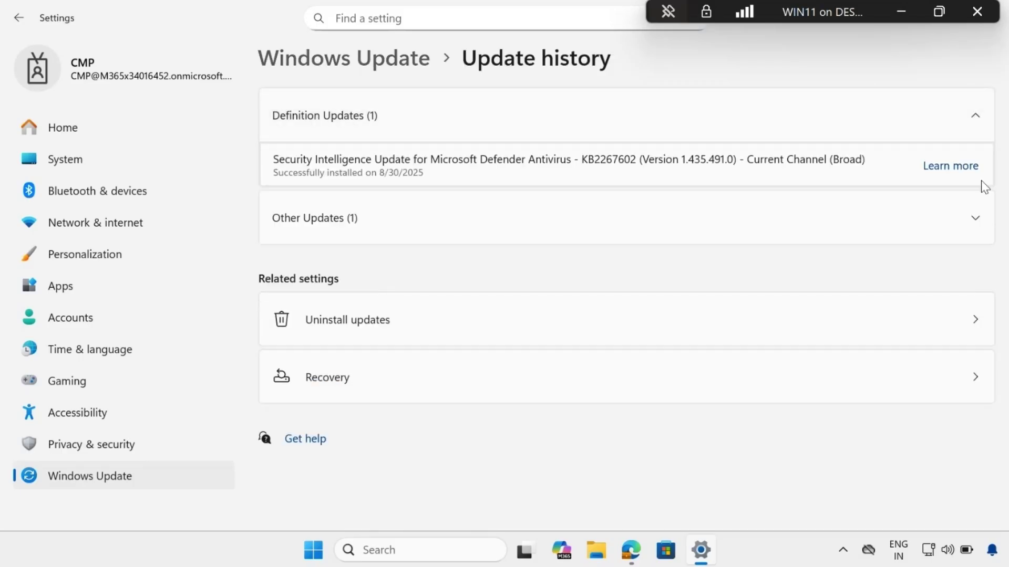
{"action": "left_click", "coordinate": [977, 215]}
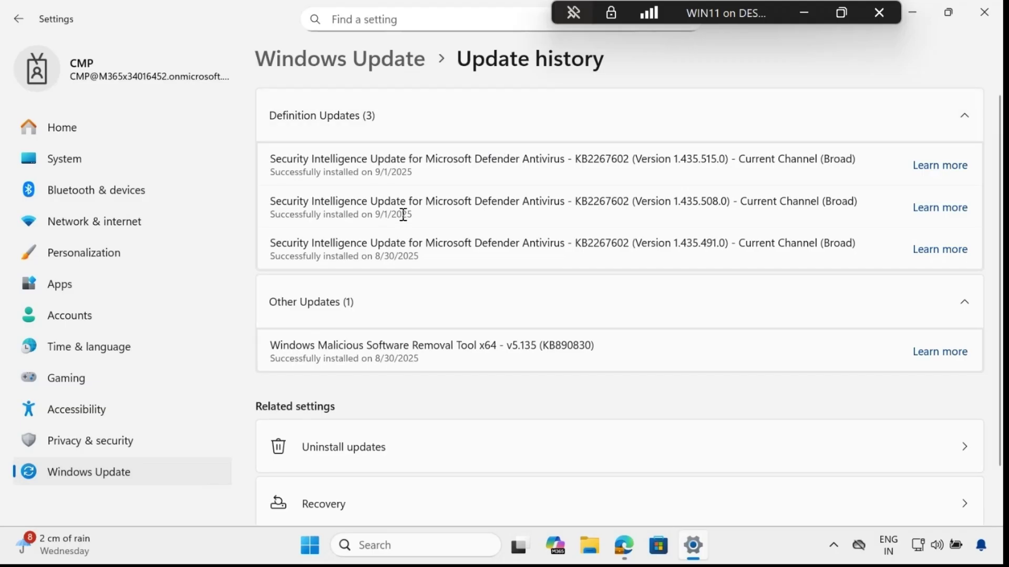
{"action": "left_click", "coordinate": [624, 545]}
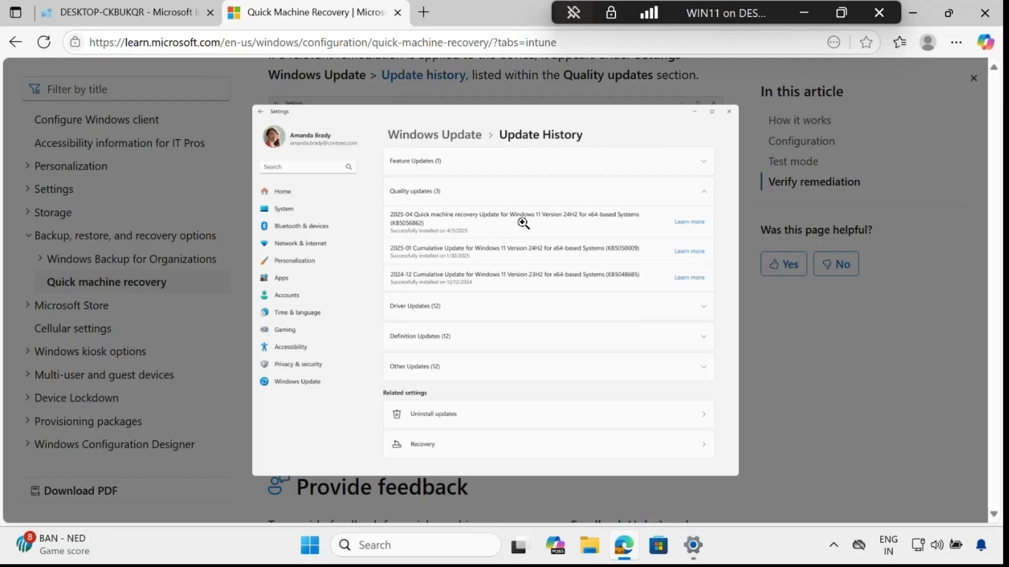
Close the enlarged screenshot and bring up the taskbar Search box.
{"action": "left_click", "coordinate": [896, 391]}
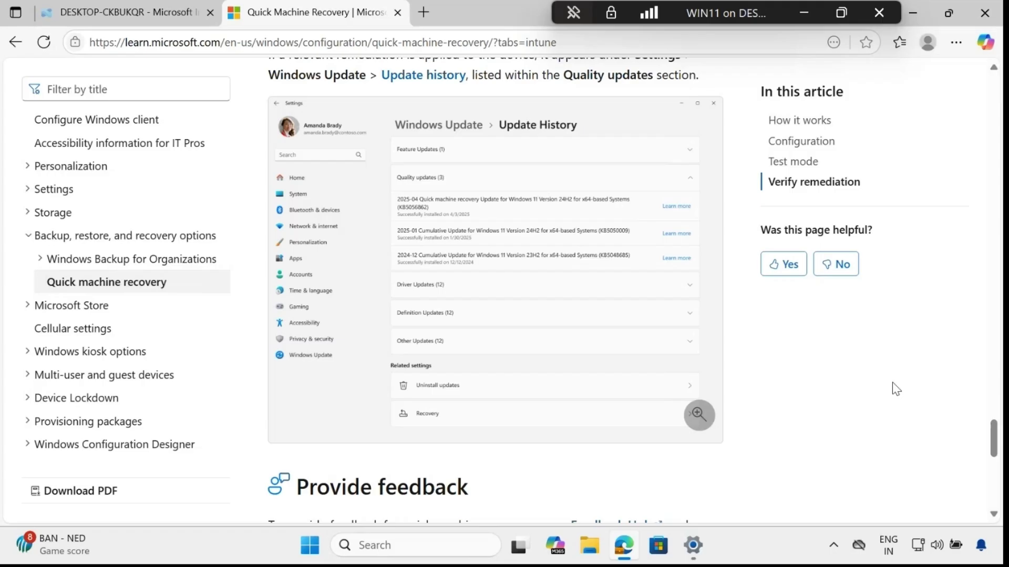
{"action": "left_click", "coordinate": [417, 549]}
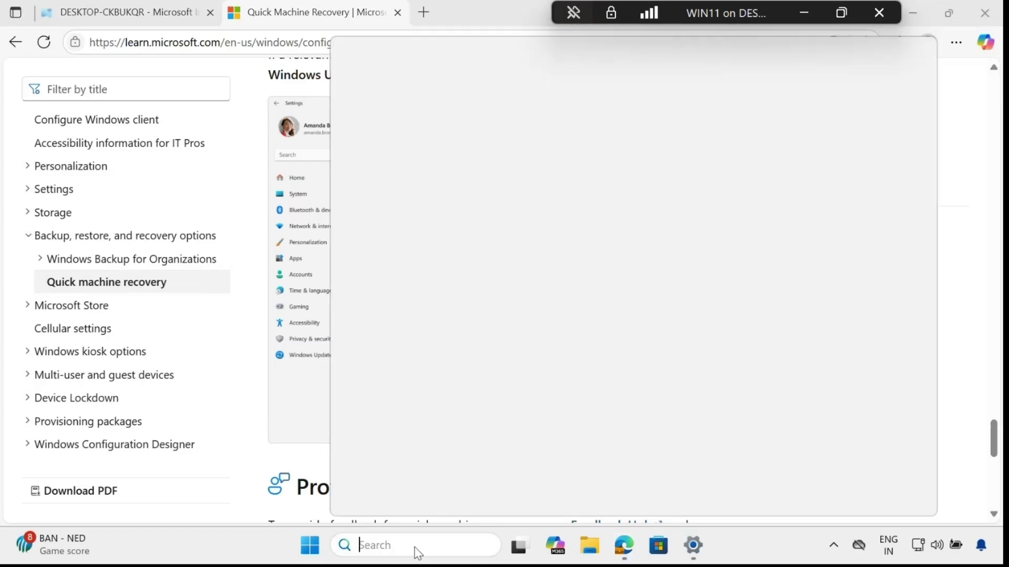
Search for CMD and launch Command Prompt as administrator.
{"action": "type", "text": "CMD"}
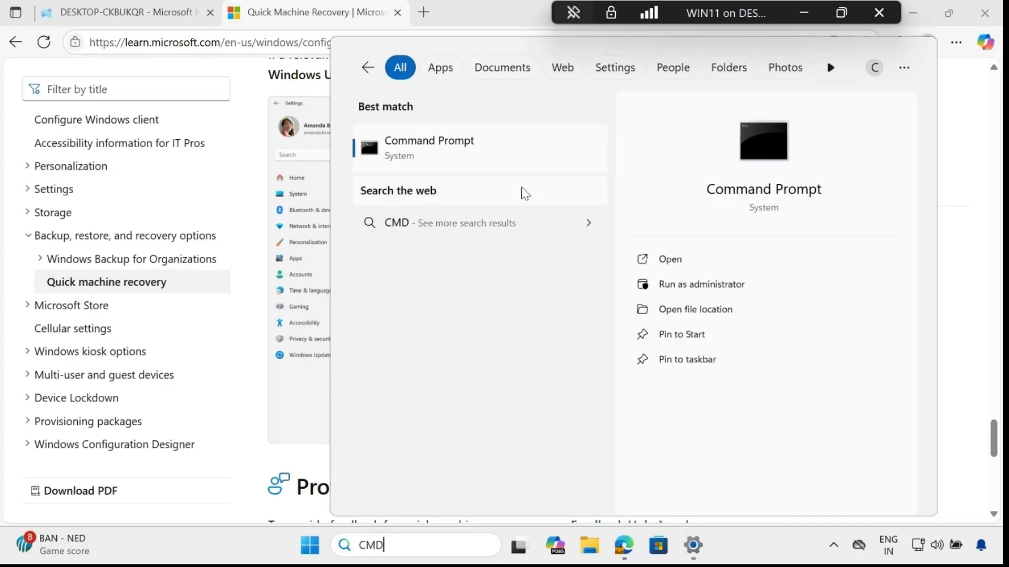
{"action": "right_click", "coordinate": [504, 155]}
{"action": "left_click", "coordinate": [553, 166]}
Run reagentc.exe /Disable, /clearrecoverytestmode and /enable, each reporting Operation Successful.
{"action": "type", "text": "reagentc.exe /Disable"}
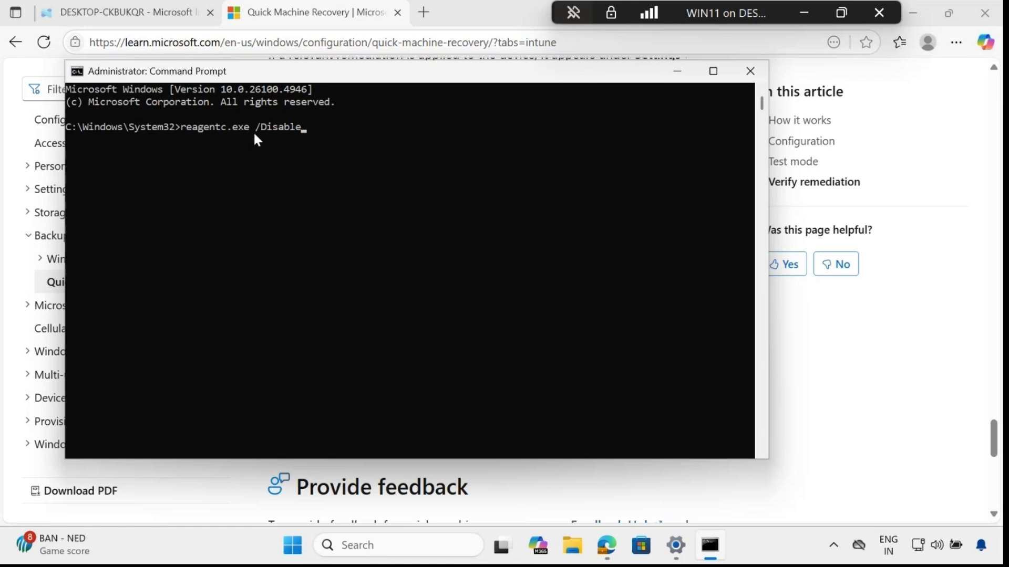
{"action": "key", "text": "Return"}
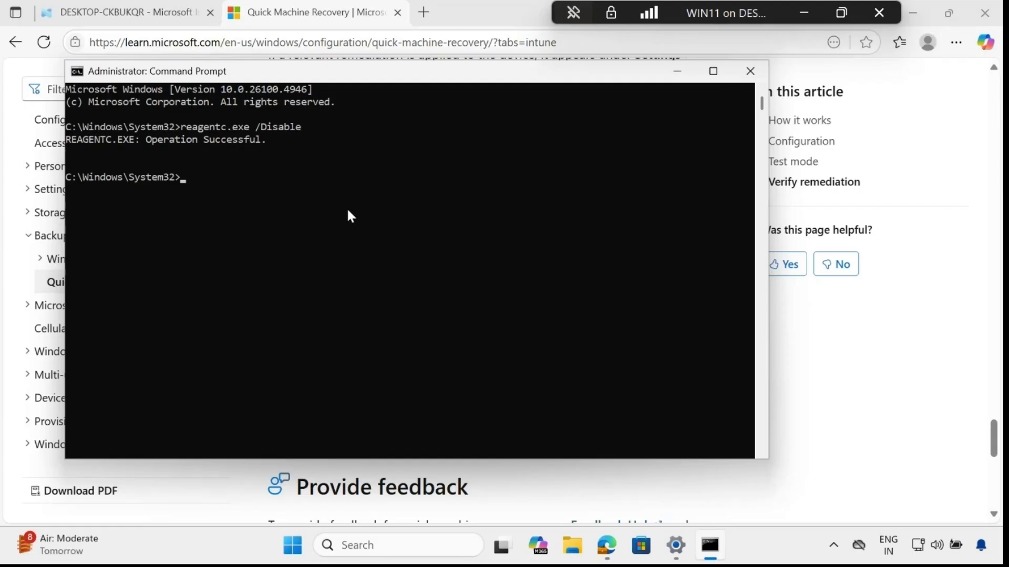
{"action": "type", "text": "reagentc.exe /clearrecoverytestmode"}
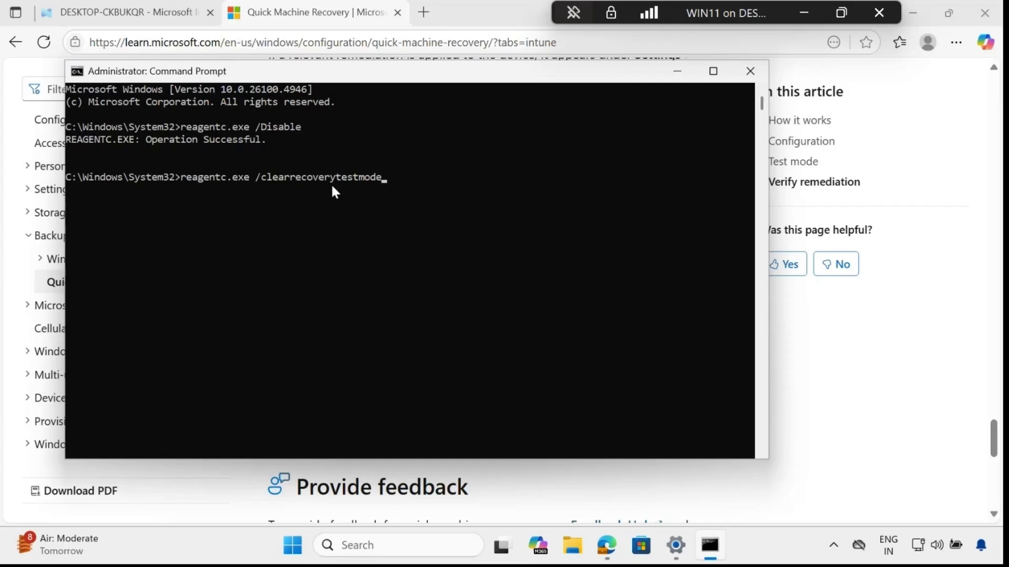
{"action": "key", "text": "Return"}
{"action": "key", "text": "Return"}
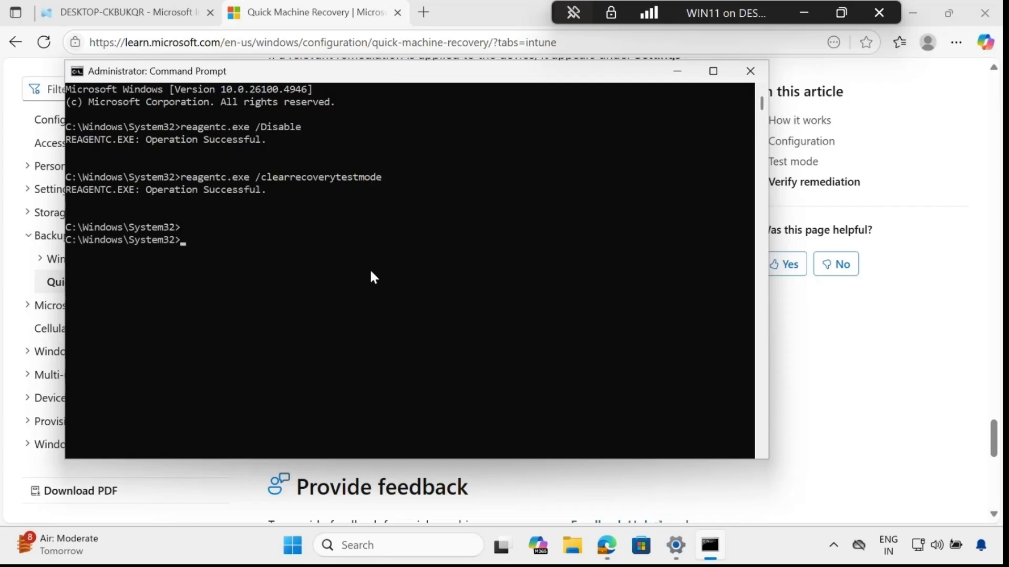
{"action": "type", "text": "reagentc.exe /enable"}
{"action": "key", "text": "Return"}
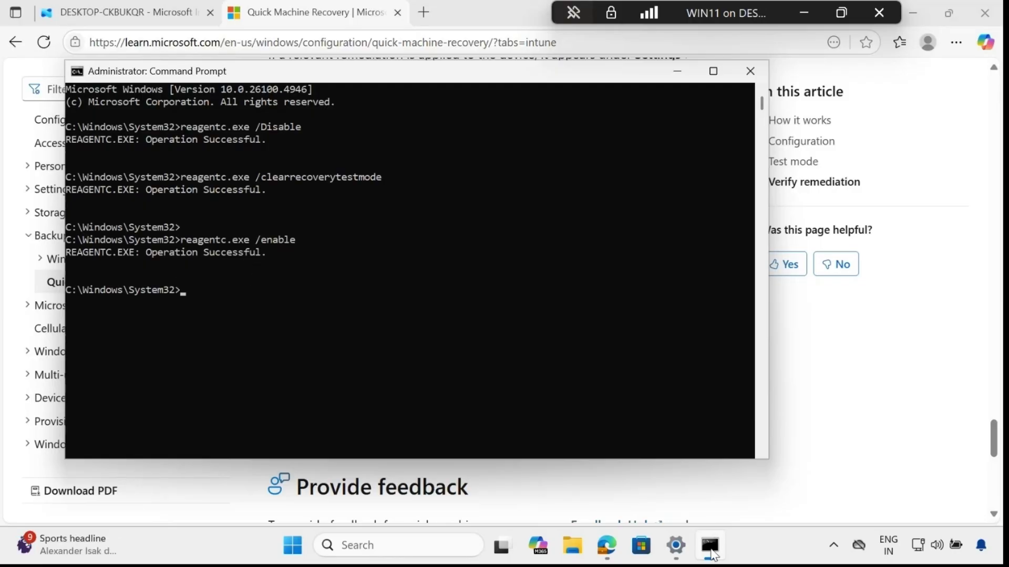
In the Intune report, highlight the Enable quick machine recovery policy, its Device configuration type and Succeeded state.
{"action": "left_click", "coordinate": [162, 24]}
{"action": "left_click_drag", "start_coordinate": [414, 475], "coordinate": [557, 477]}
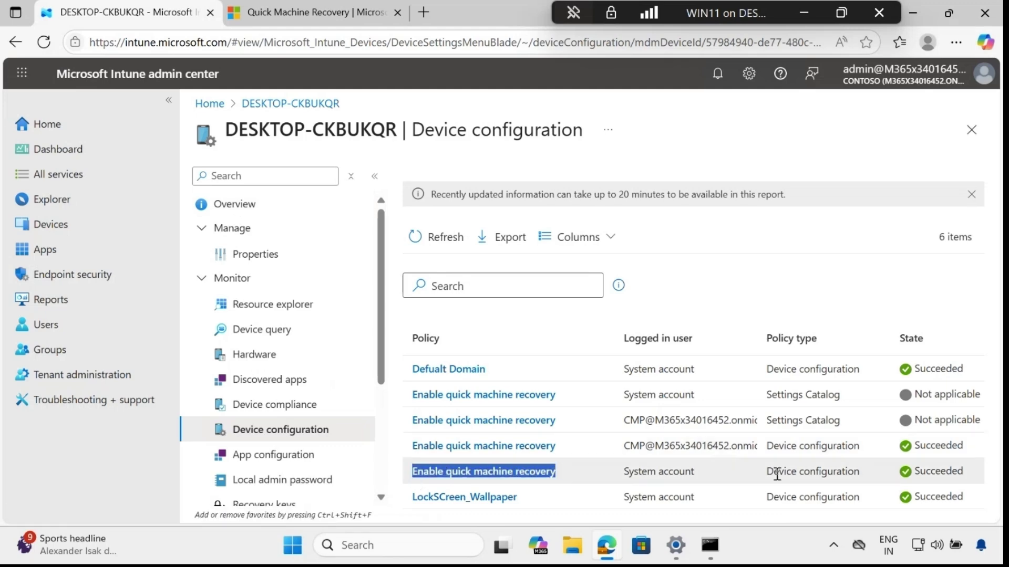
{"action": "left_click_drag", "start_coordinate": [866, 476], "coordinate": [763, 473]}
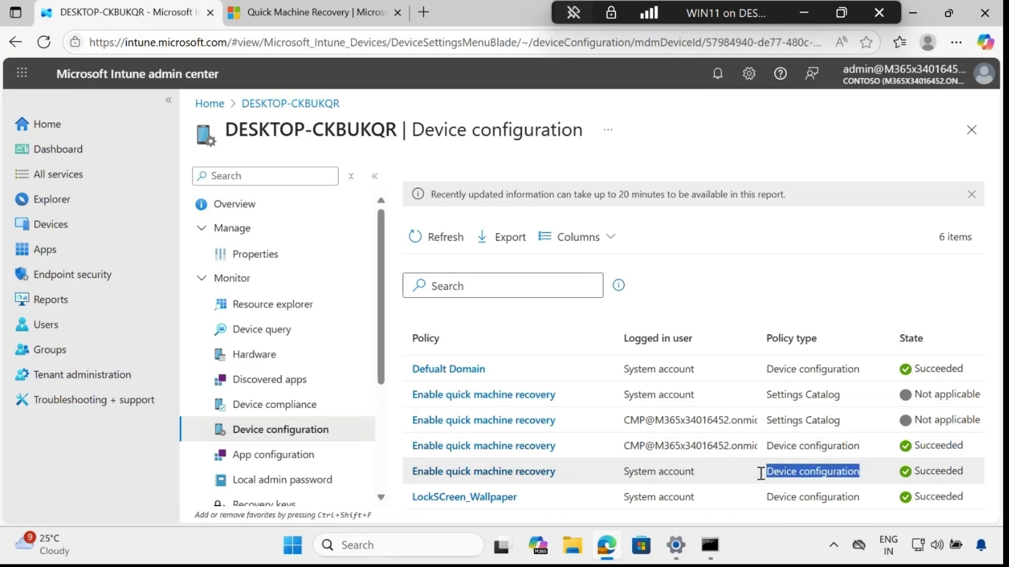
{"action": "left_click_drag", "start_coordinate": [970, 468], "coordinate": [896, 475]}
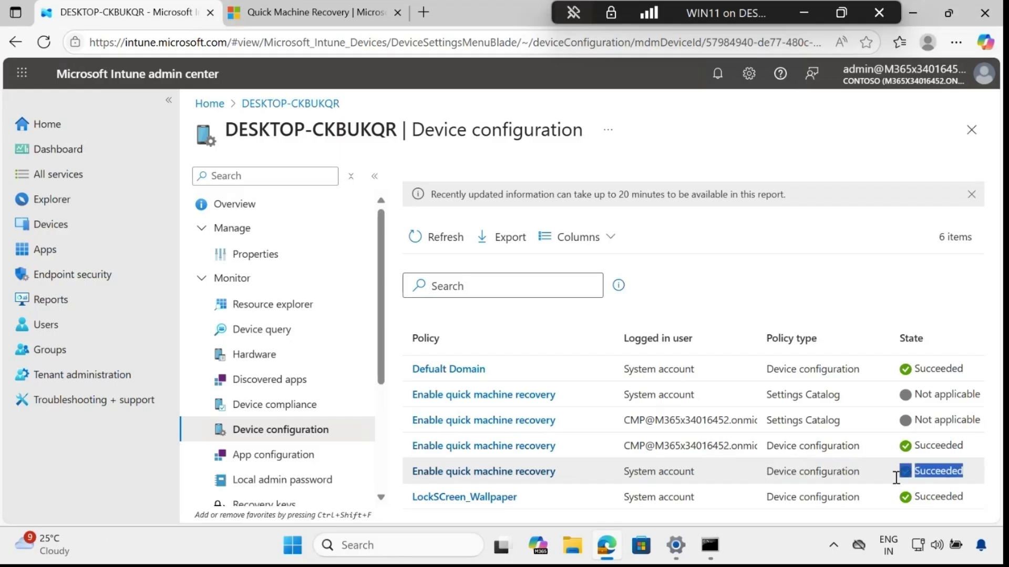